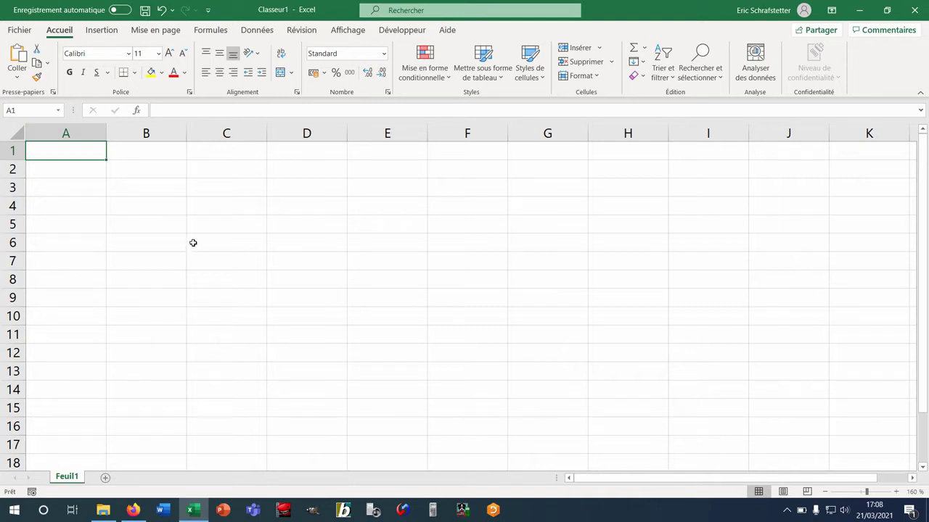
Start recording a macro named EnteteEtPied, stored in the Classeur de macros personnelles
left_click(398, 35)
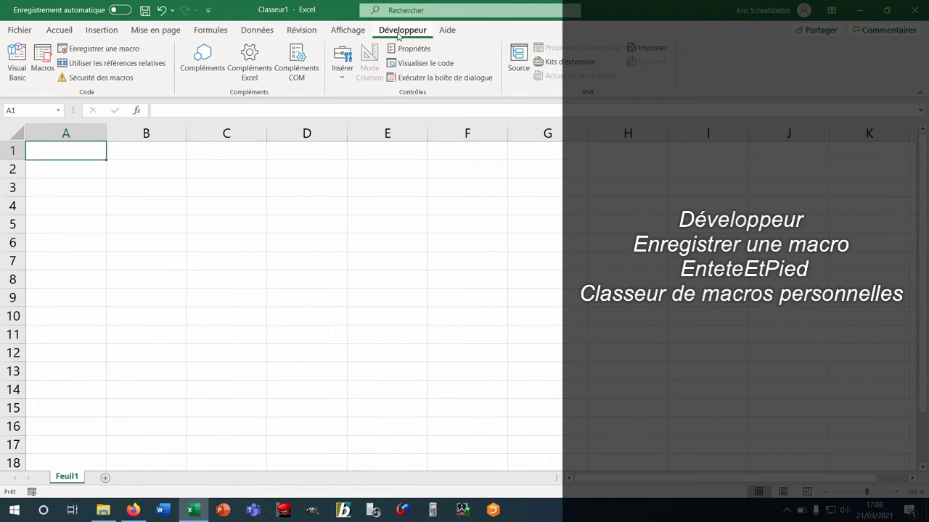
left_click(122, 50)
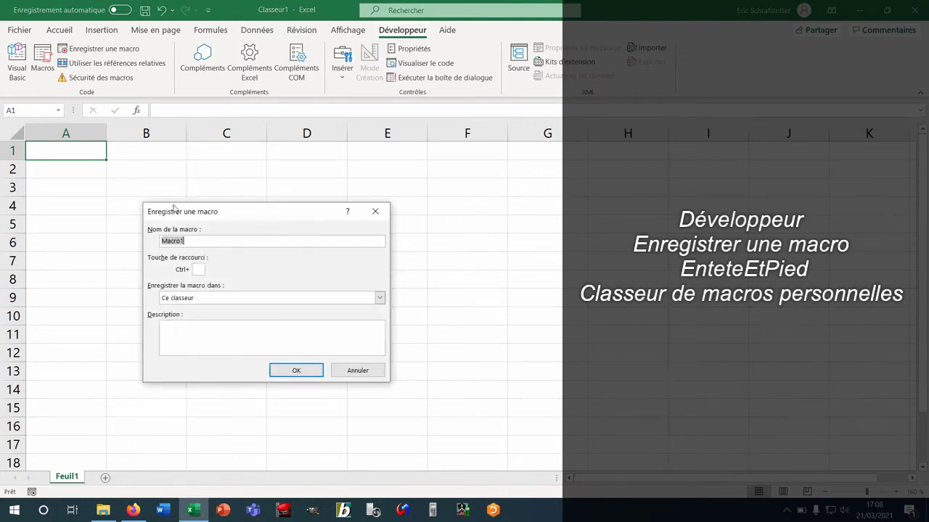
type("EnteteEtPied")
left_click(180, 299)
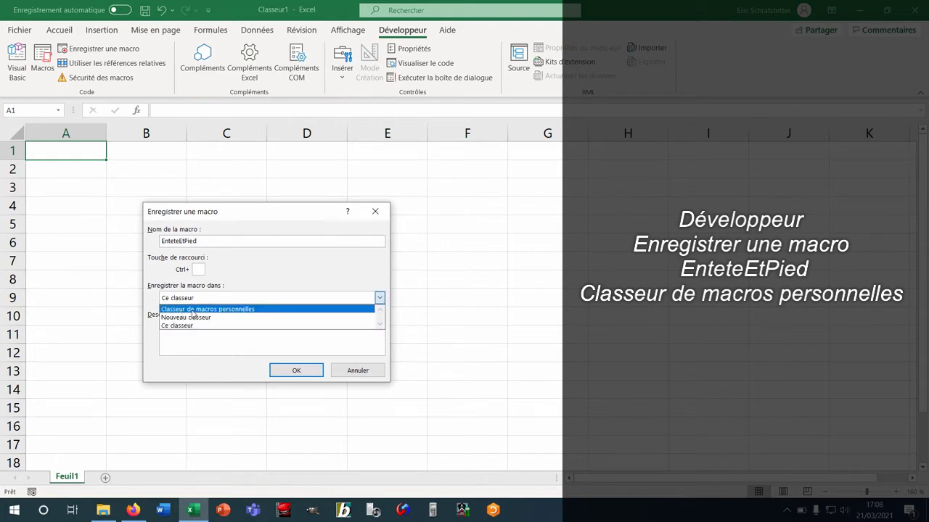
left_click(193, 310)
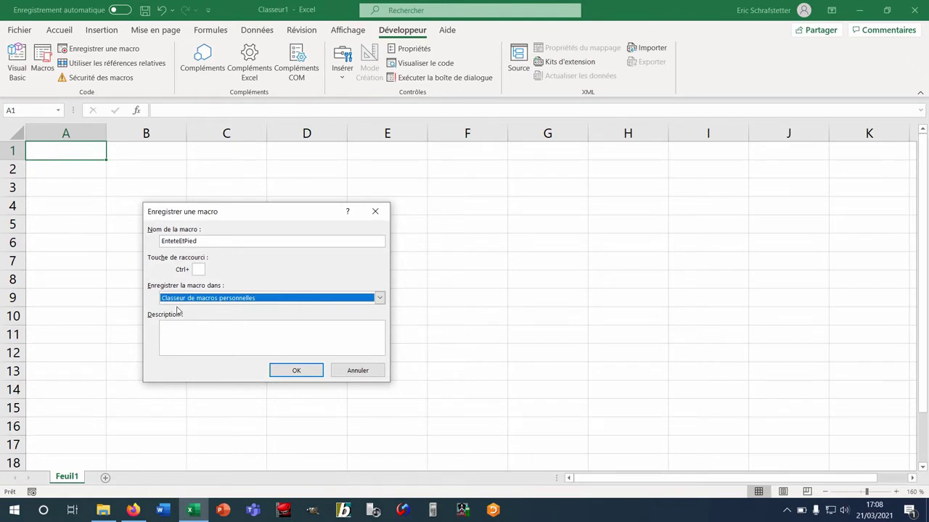
left_click(296, 371)
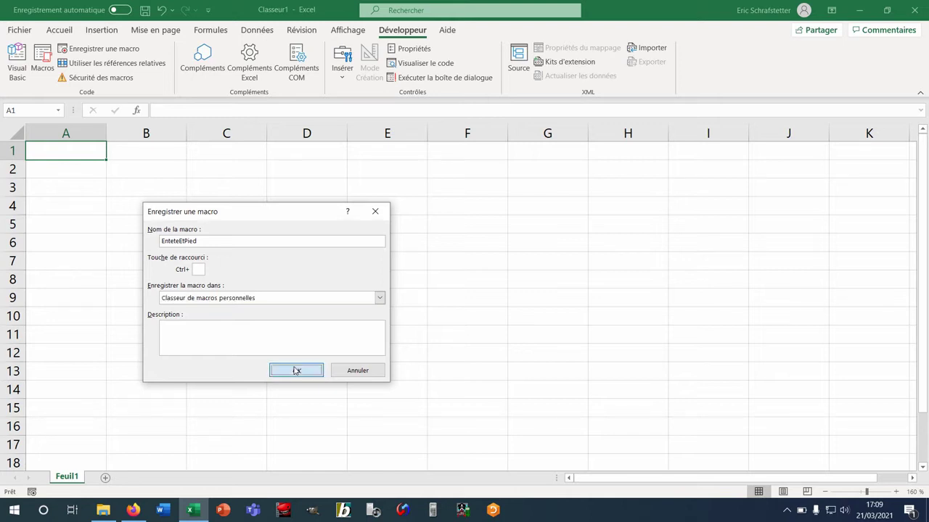
Set a custom header with 'Initiation aux Macros' on the left and the current date on the right
left_click(154, 31)
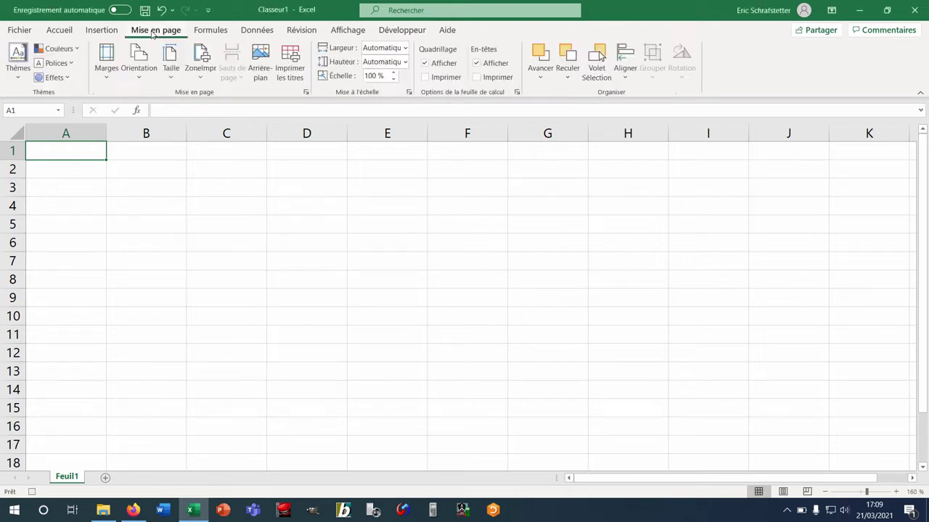
left_click(308, 94)
left_click(206, 181)
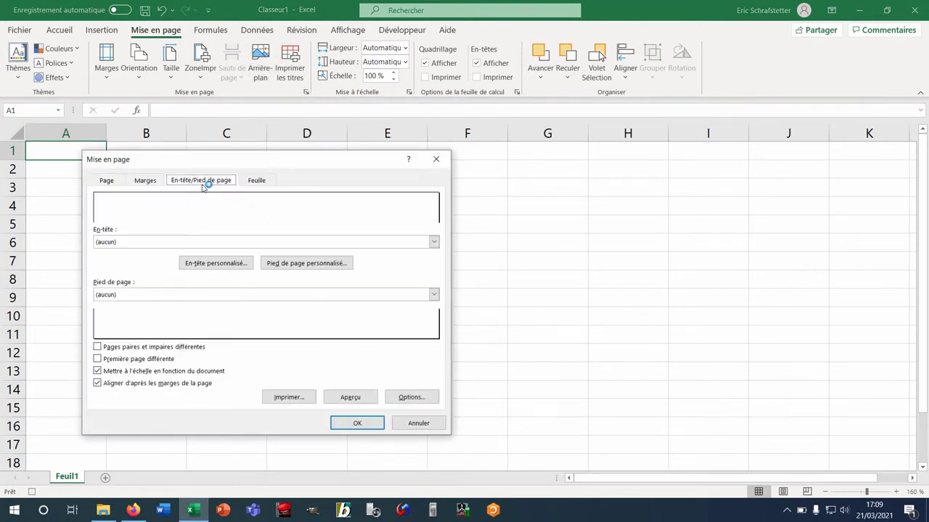
left_click(215, 264)
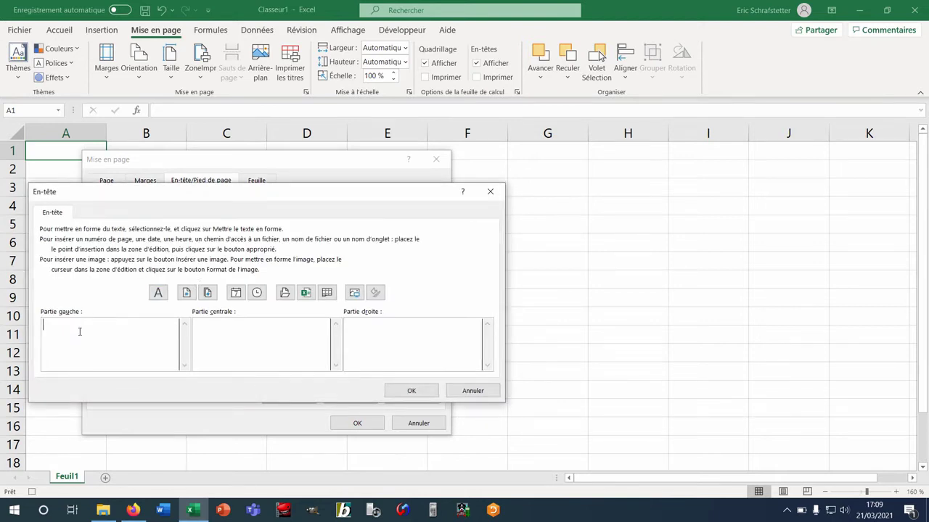
type("Initiation aux Macros")
left_click(371, 348)
left_click(235, 292)
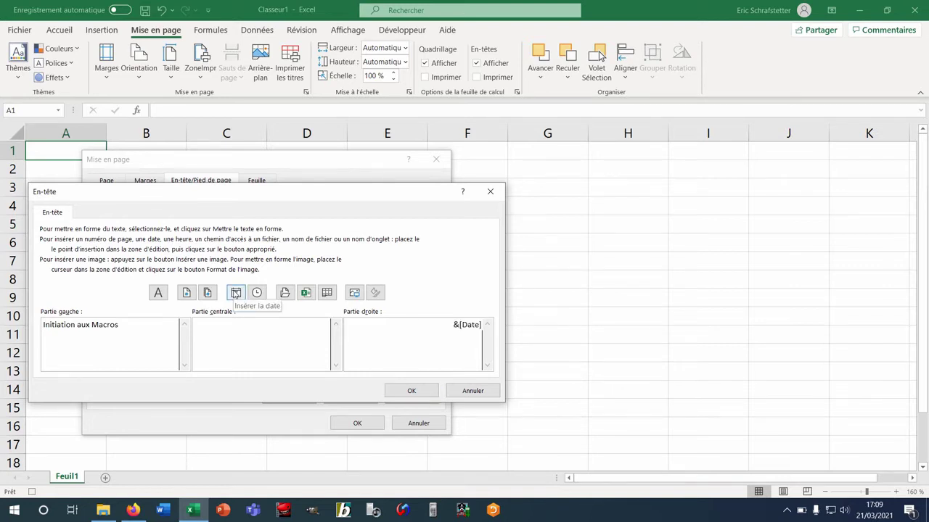
left_click(411, 392)
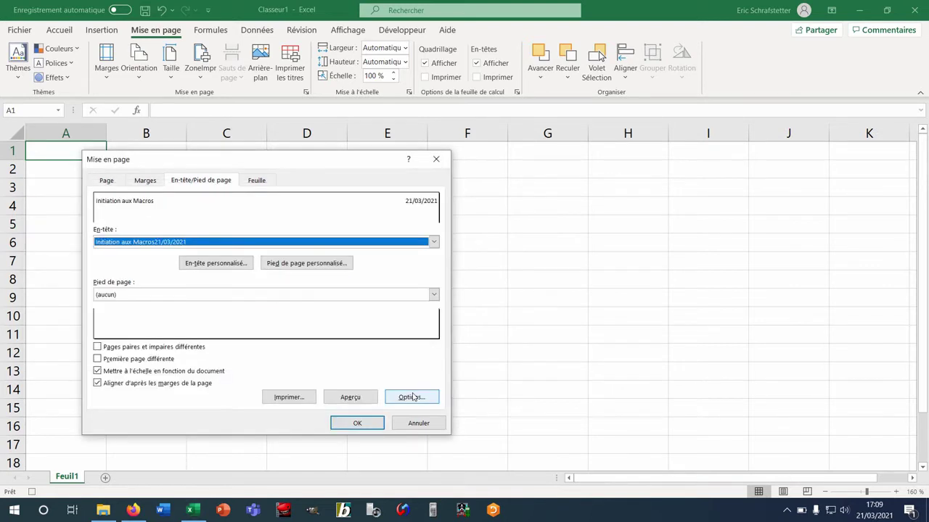
Put 'Page [page number] sur [page count]' in the custom footer's left section
left_click(313, 264)
type("Pag")
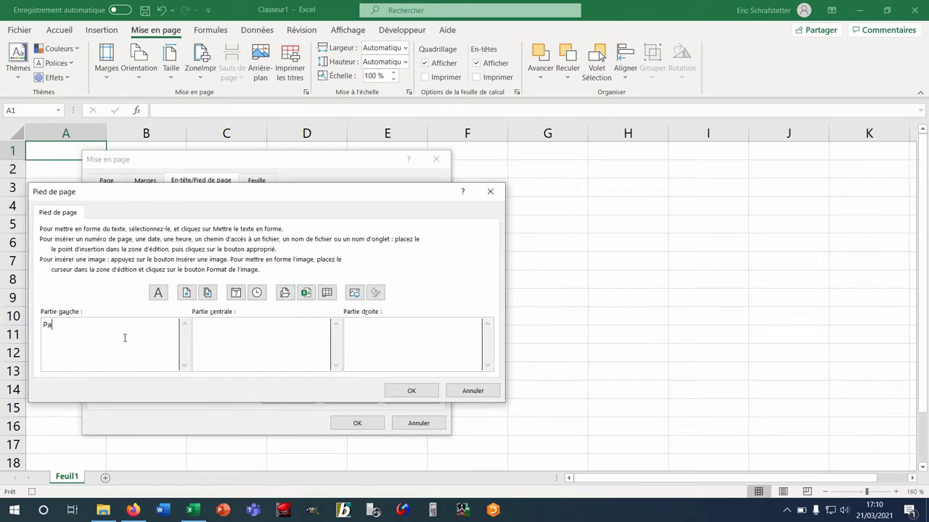
type("e")
left_click(187, 292)
type("sur")
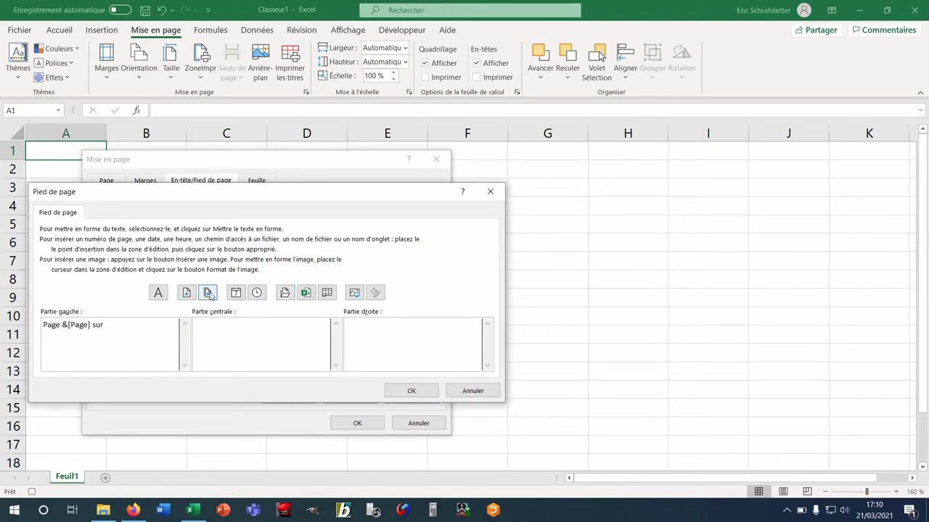
left_click(207, 292)
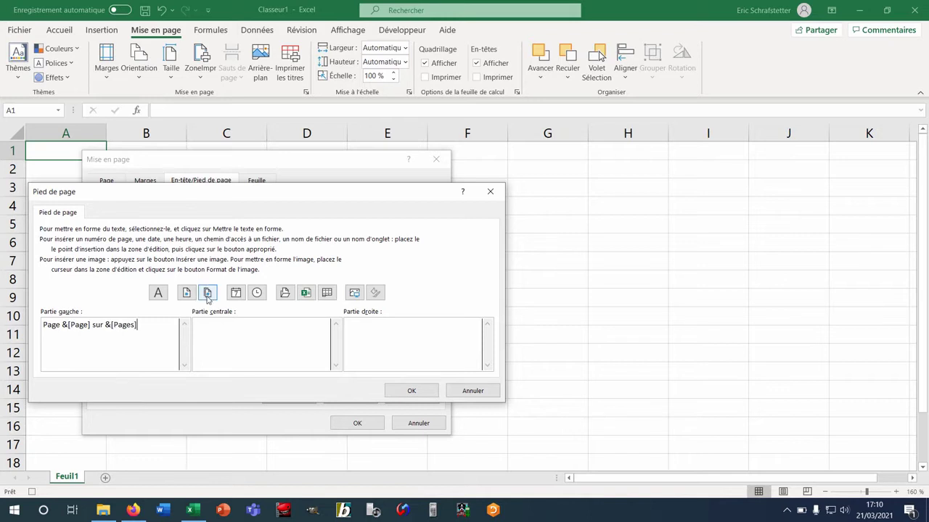
Insert the ua_h_noir_ecran.png logo in the footer's right section and apply the page setup
left_click(375, 333)
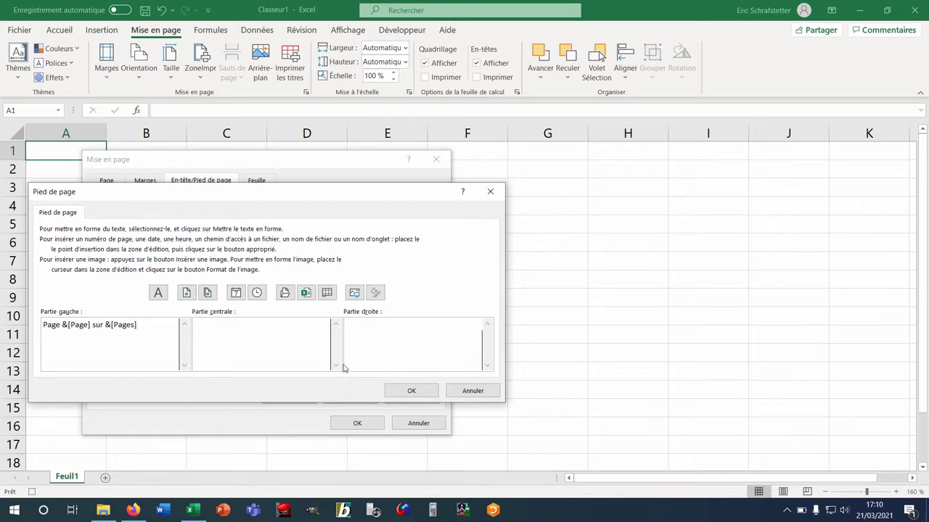
left_click(355, 294)
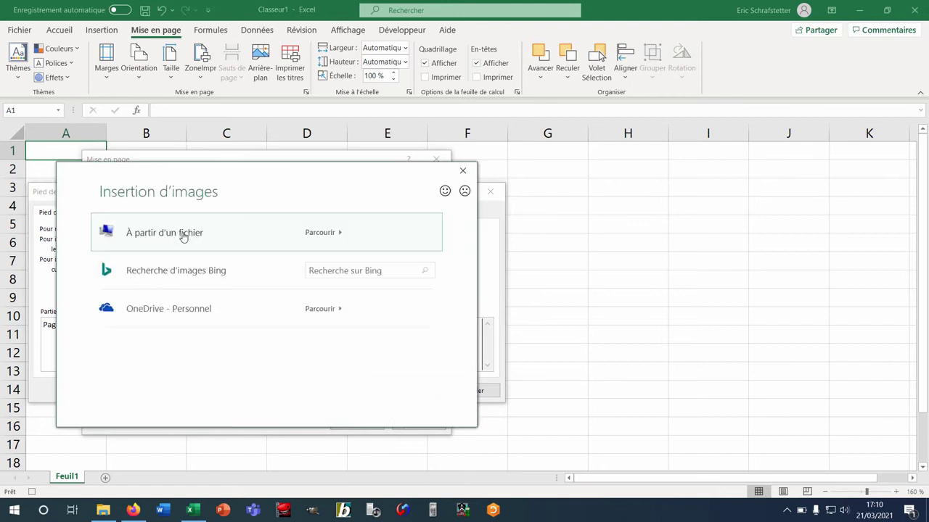
left_click(182, 235)
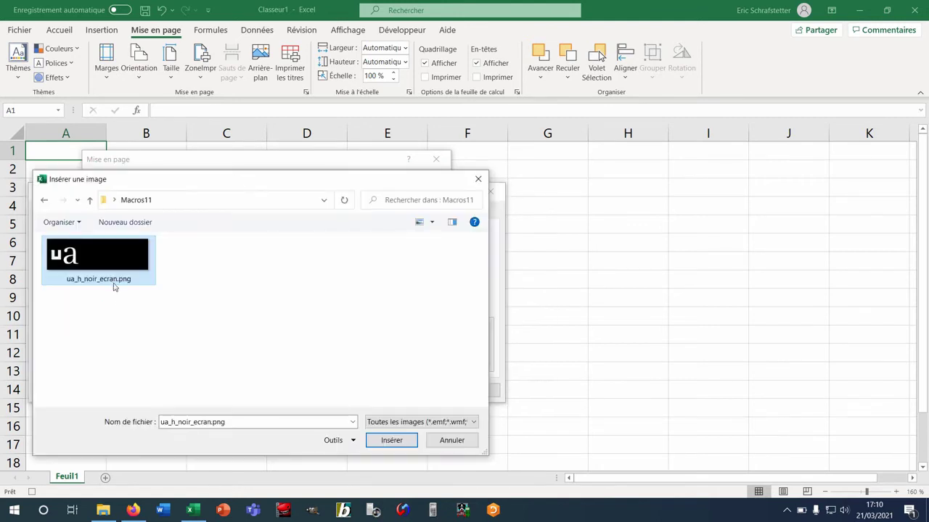
left_click(395, 441)
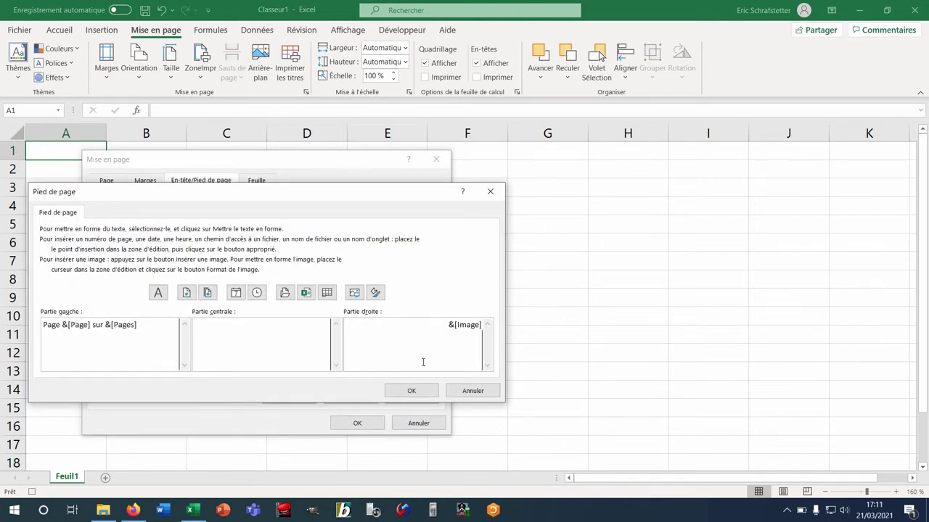
left_click(411, 390)
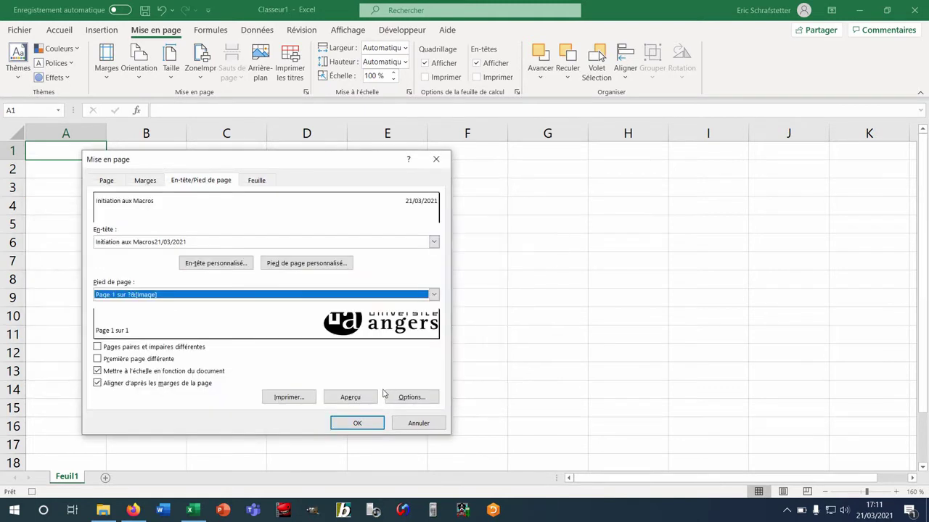
left_click(358, 424)
left_click(402, 30)
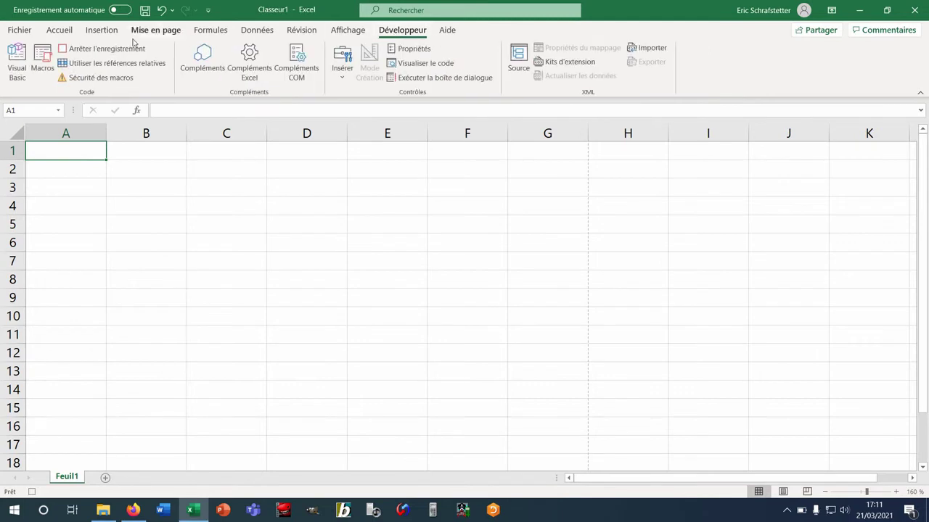
Stop recording and open Module1 of PERSONAL.XLSB in the Visual Basic editor to view EnteteEtPied
left_click(110, 48)
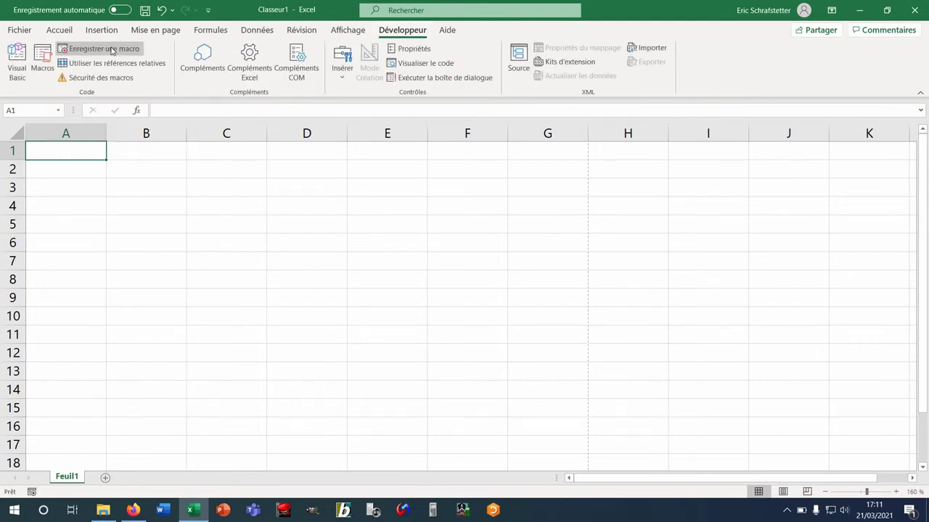
left_click(17, 64)
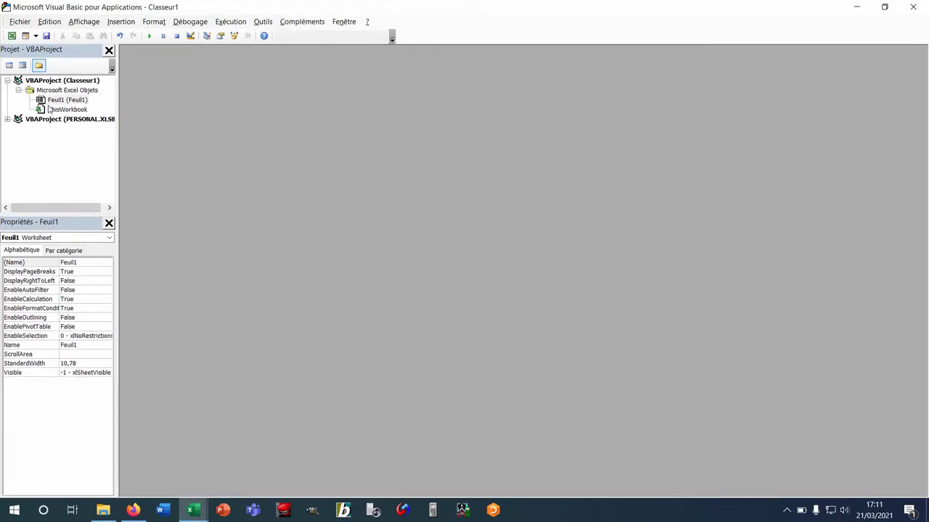
left_click(7, 120)
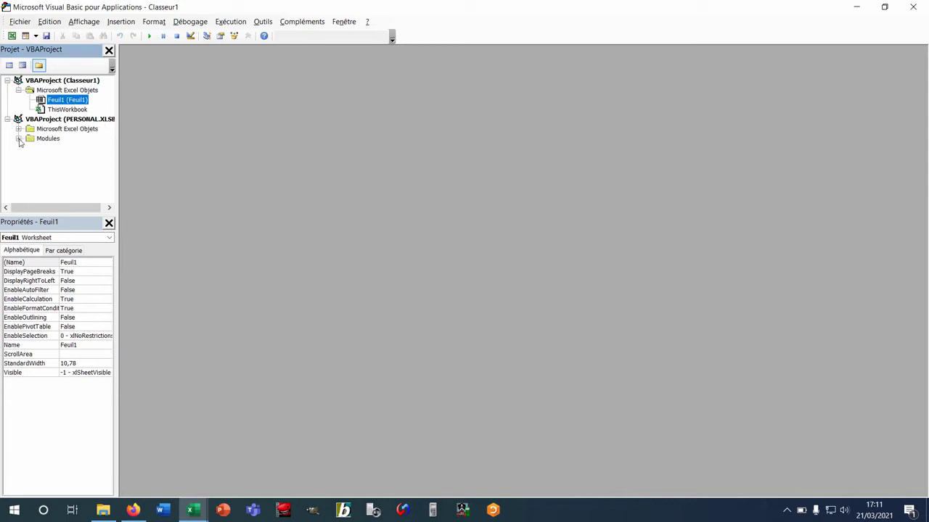
left_click(18, 138)
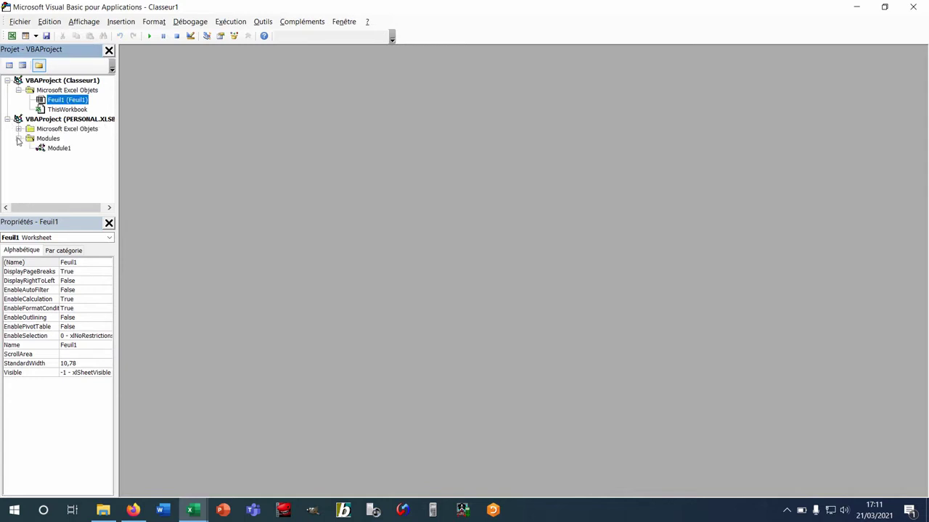
double_click(58, 148)
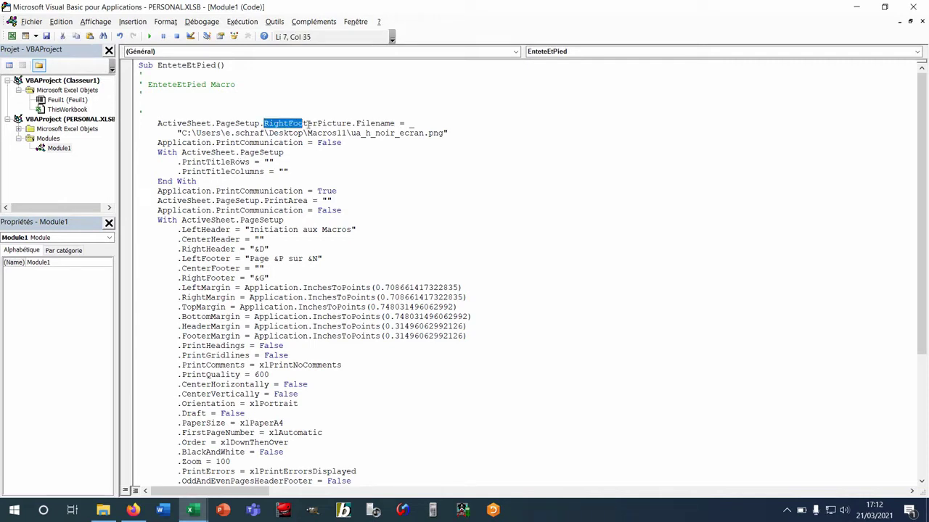
left_click_drag(264, 123, 351, 124)
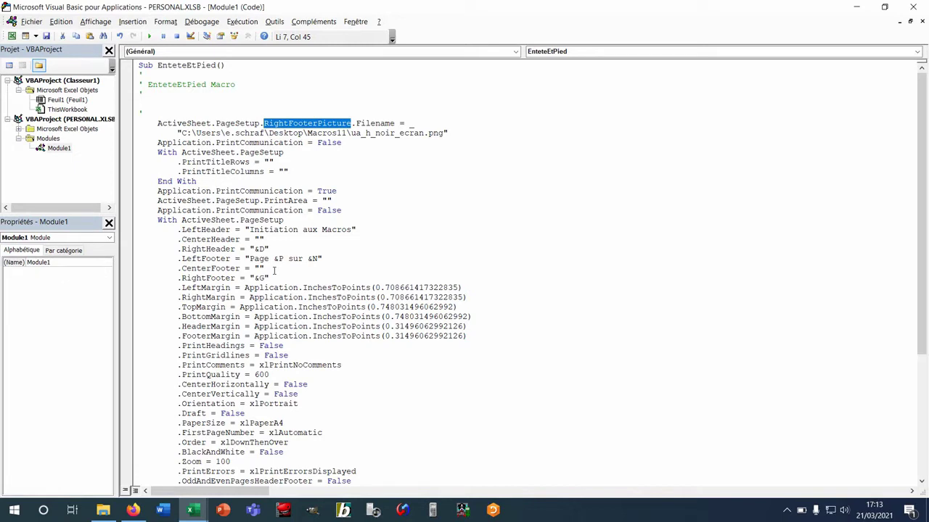
left_click(157, 142)
left_click_drag(157, 142, 354, 201)
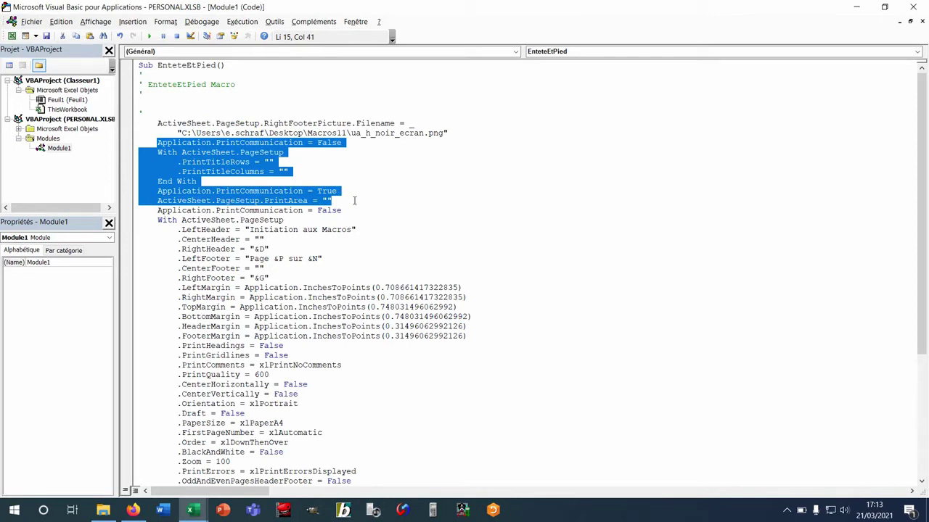
Comment out the With, PrintTitleRows/Columns, PrintCommunication and PrintArea lines with apostrophes
left_click(157, 143)
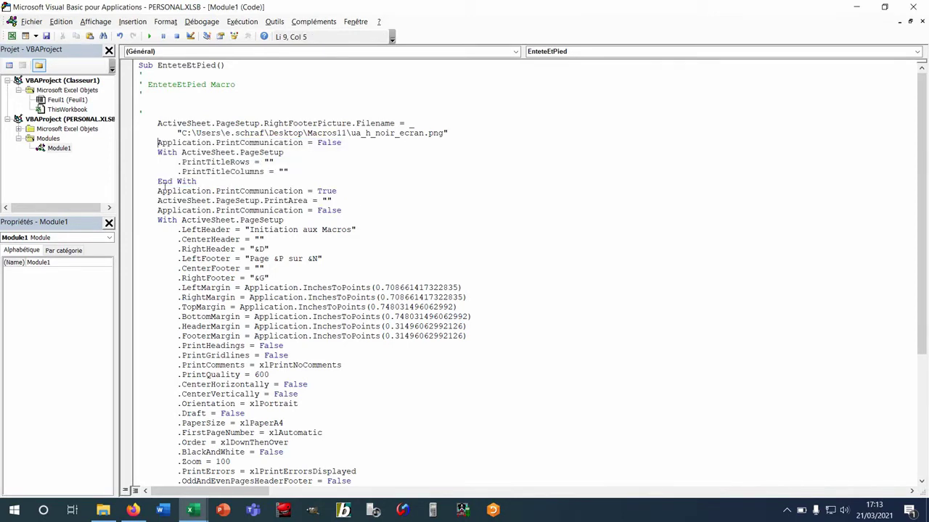
type("'")
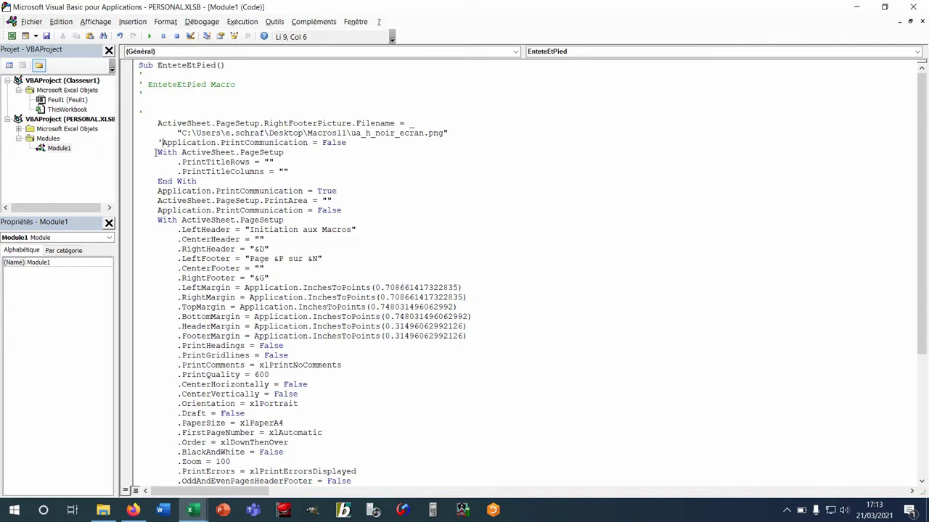
left_click(157, 153)
type("'")
left_click(158, 162)
type("'")
left_click(157, 171)
type("'")
left_click(157, 181)
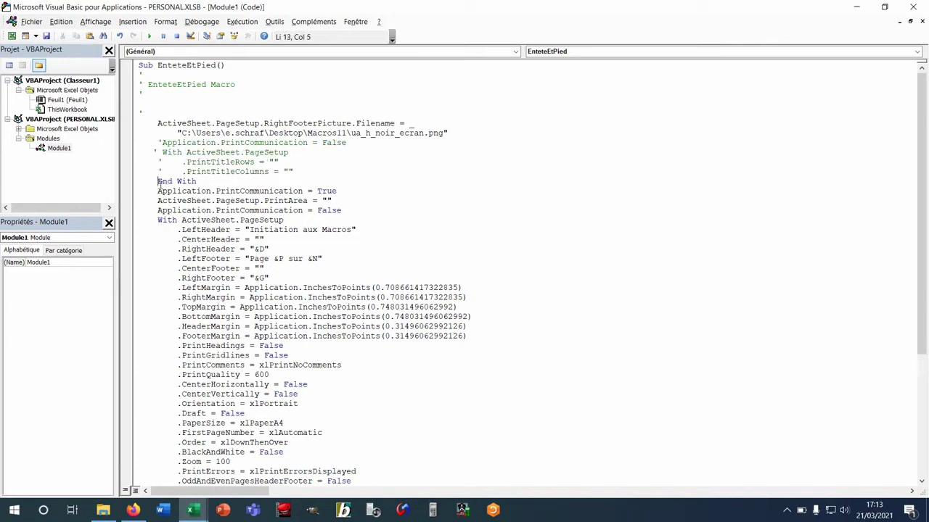
type("'")
left_click(158, 190)
type("'")
left_click(158, 201)
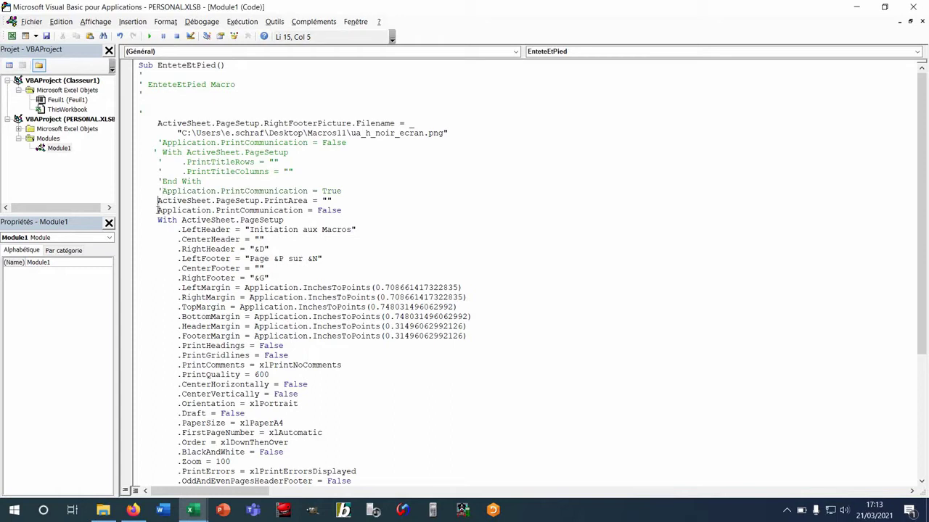
type("'")
left_click(157, 210)
type("'")
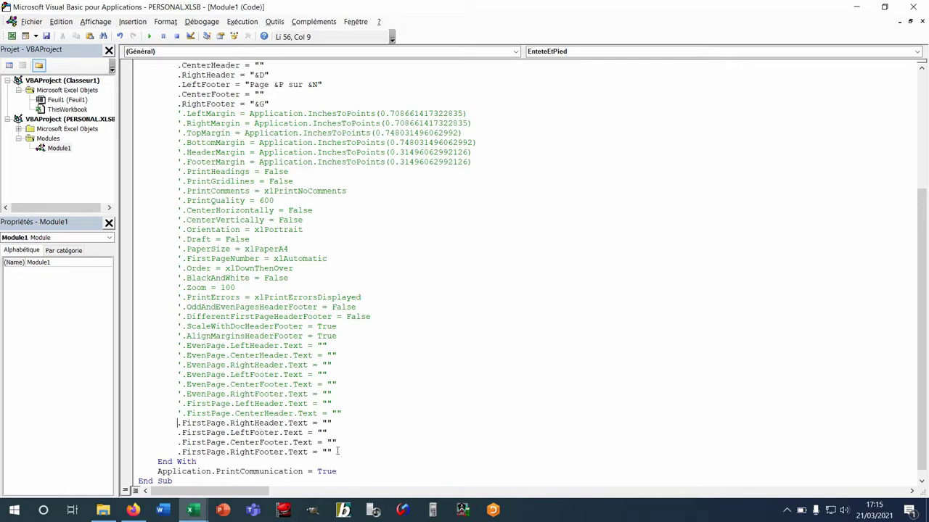
Delete the EvenPage and FirstPage header lines, then switch back to the Excel workbook
left_click_drag(337, 451, 127, 352)
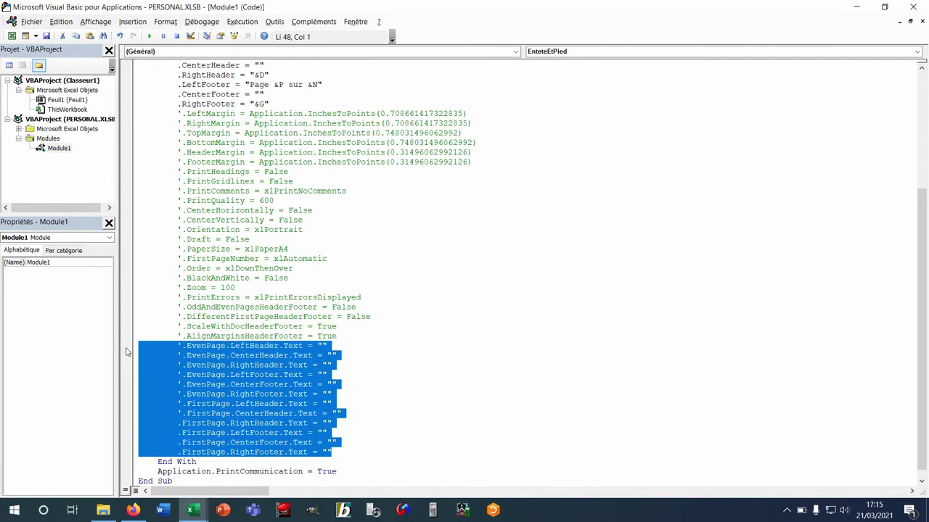
key("Delete")
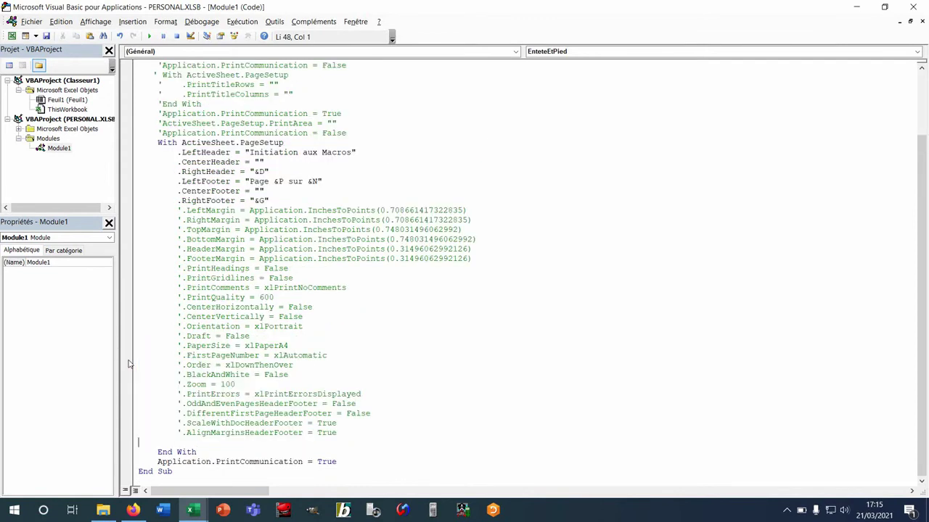
scroll(259, 322, "up", 2)
left_click(259, 320)
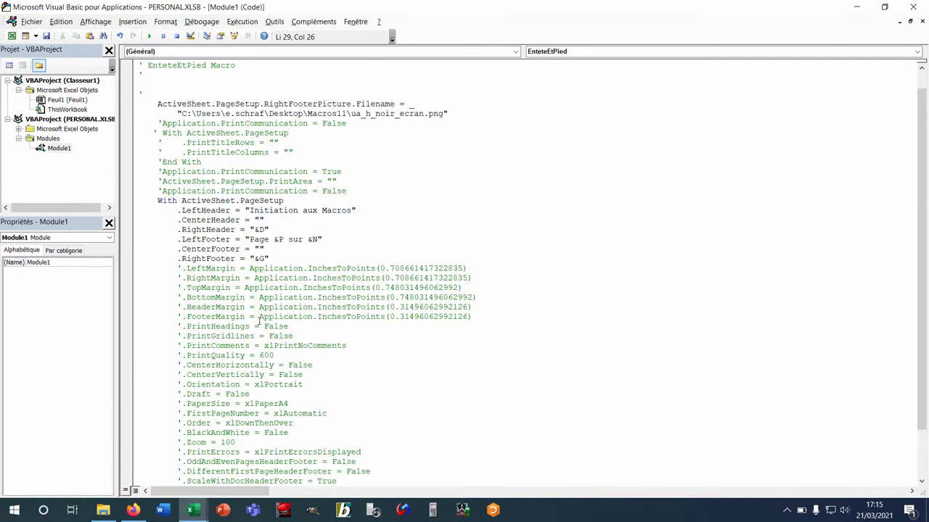
left_click(191, 510)
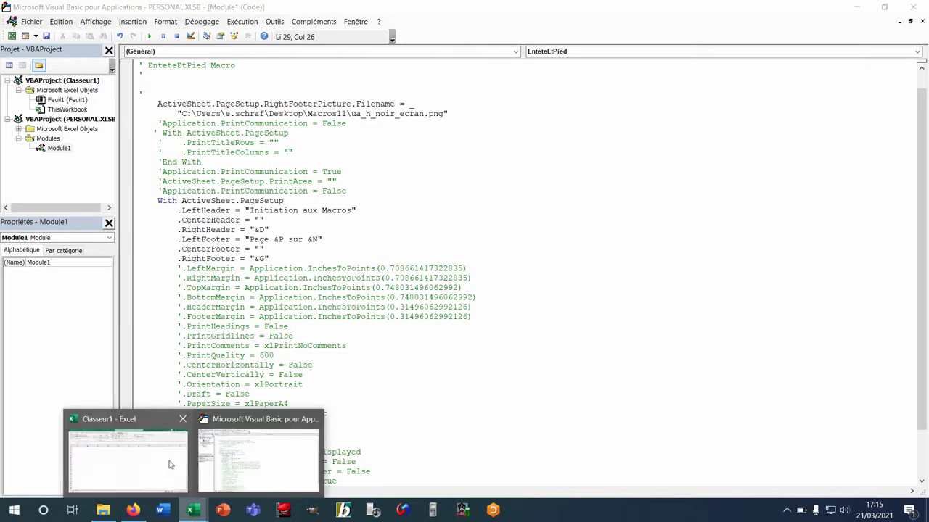
left_click(170, 465)
Add sheet Feuil2 with Test in cell A1 and check its print preview
left_click(106, 478)
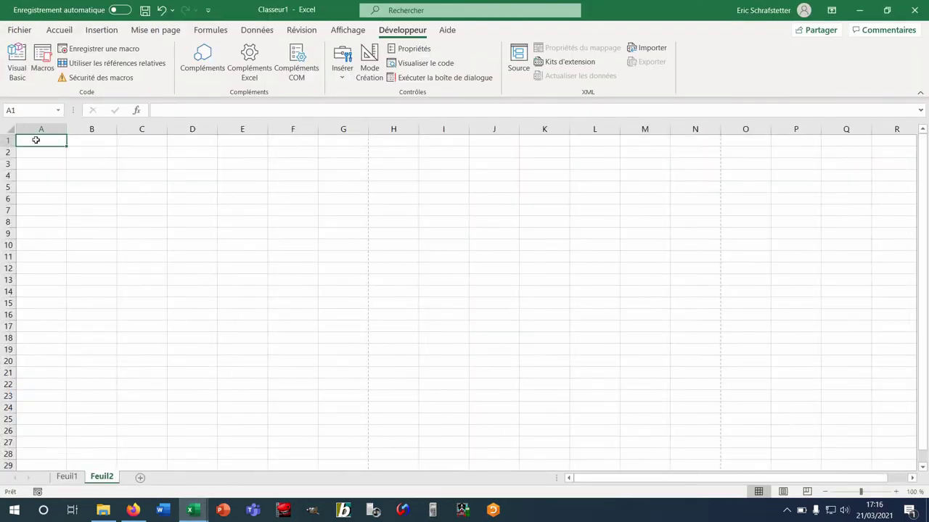
type("Test")
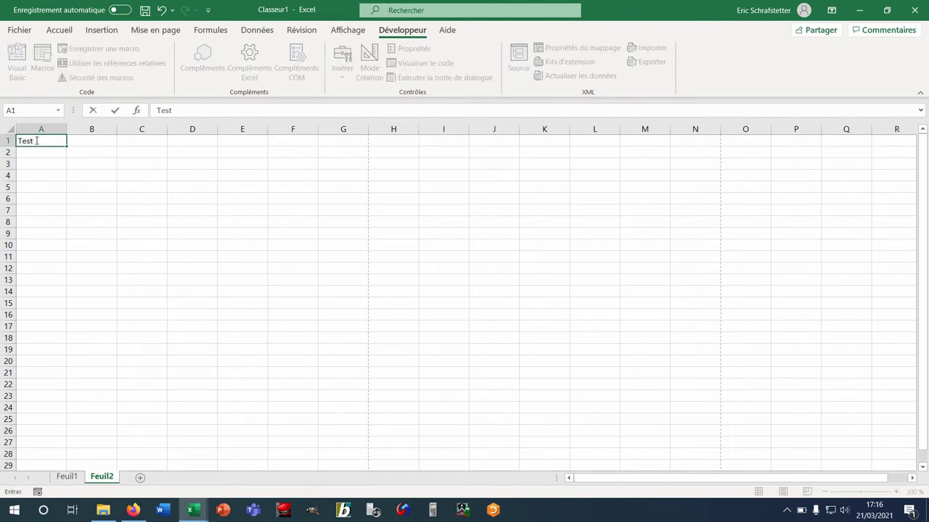
left_click(52, 181)
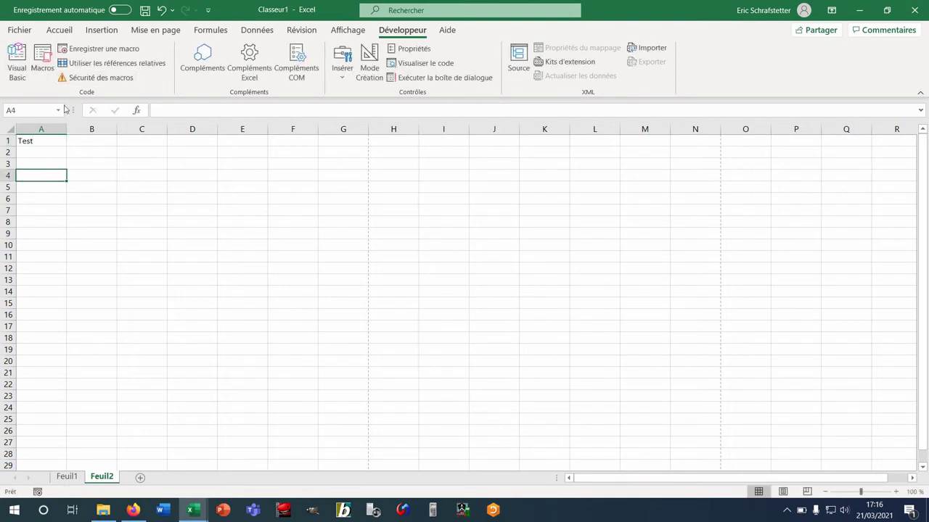
key("ctrl+p")
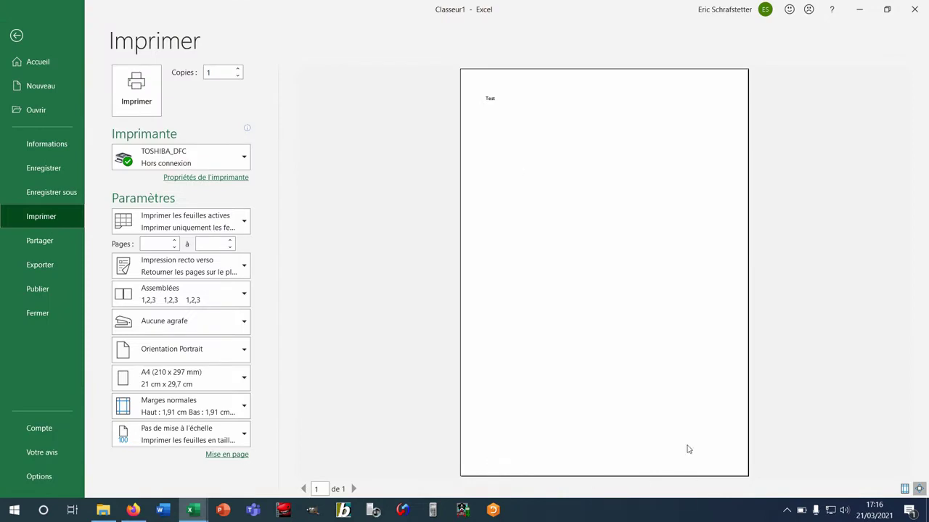
left_click(16, 36)
Run EnteteEtPied on Feuil2, preview the added header and footer, and return to VBA
left_click(42, 60)
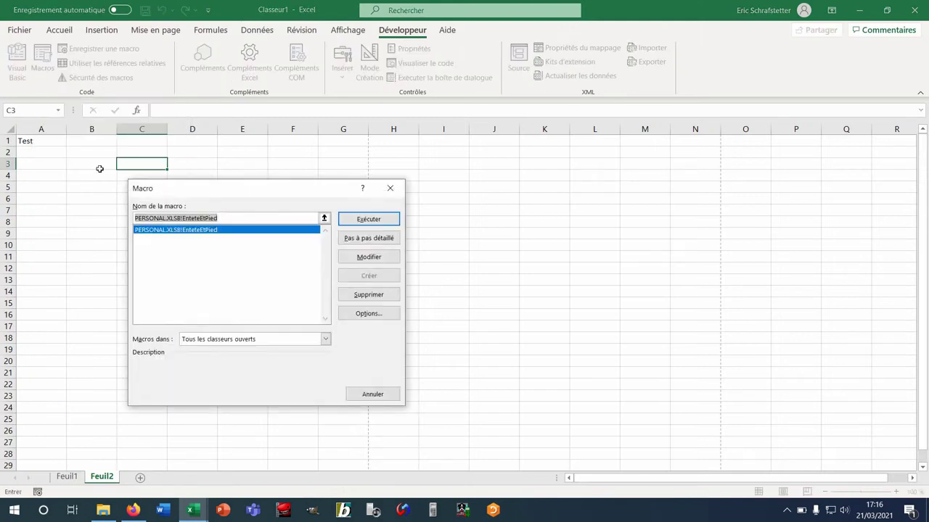
left_click(349, 219)
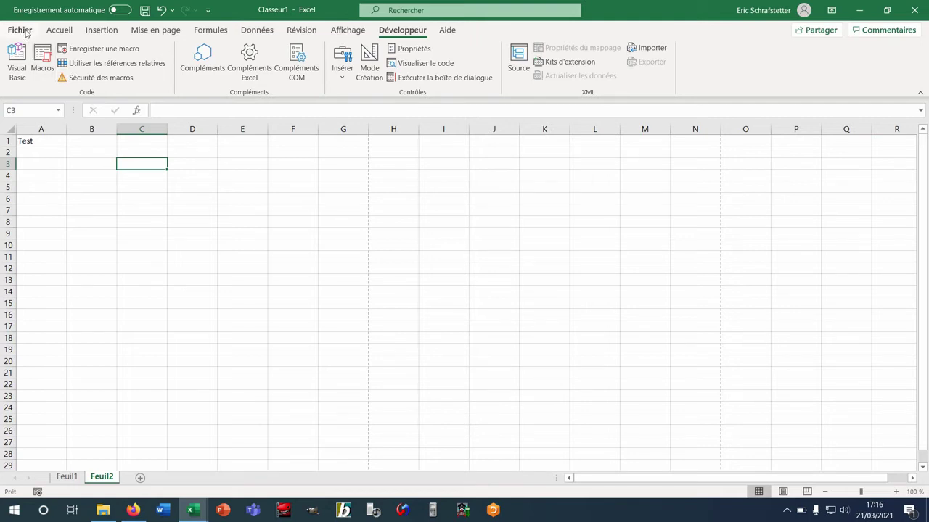
key("ctrl+p")
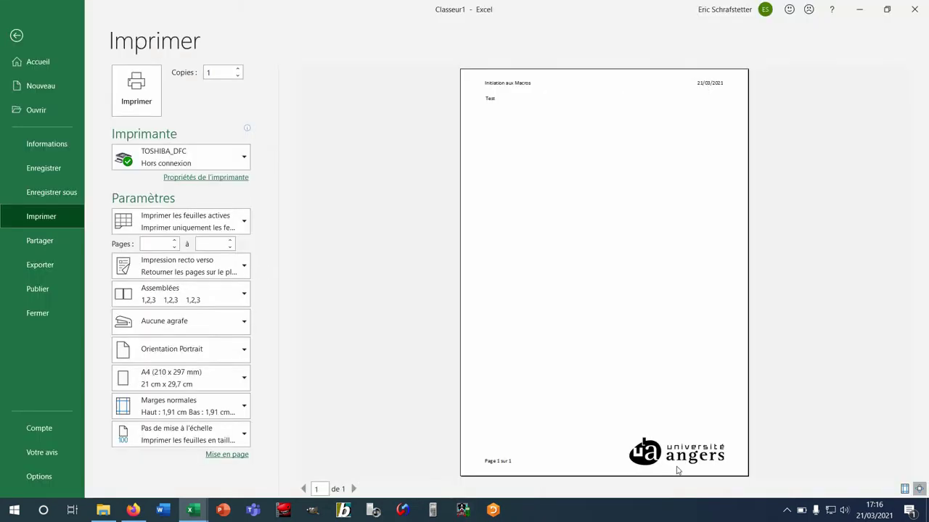
key("alt+F11")
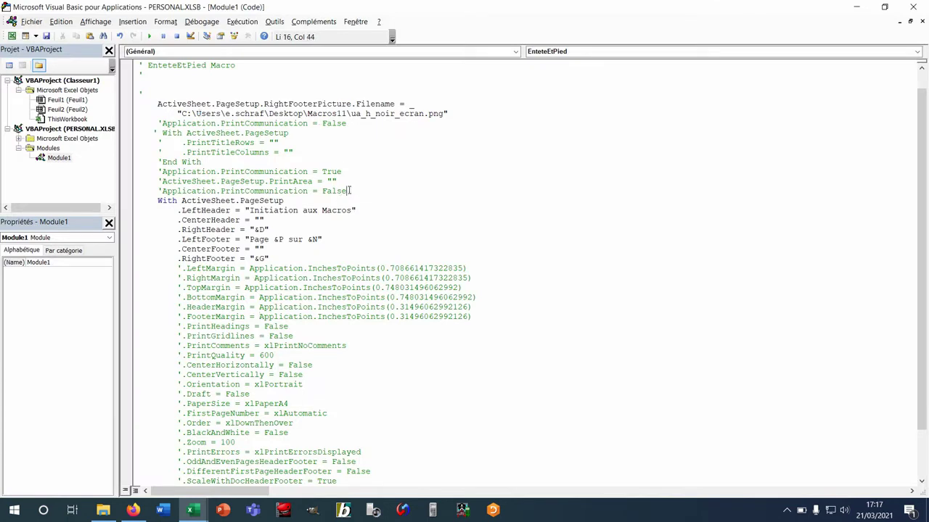
Delete the commented print-setting and margin lines from EnteteEtPied
left_click_drag(348, 191, 117, 130)
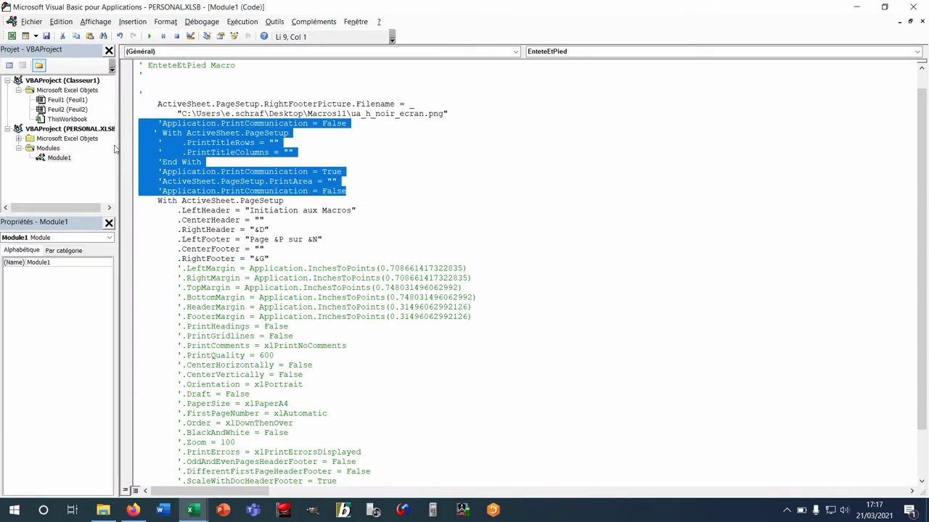
key("Delete")
key("BackSpace")
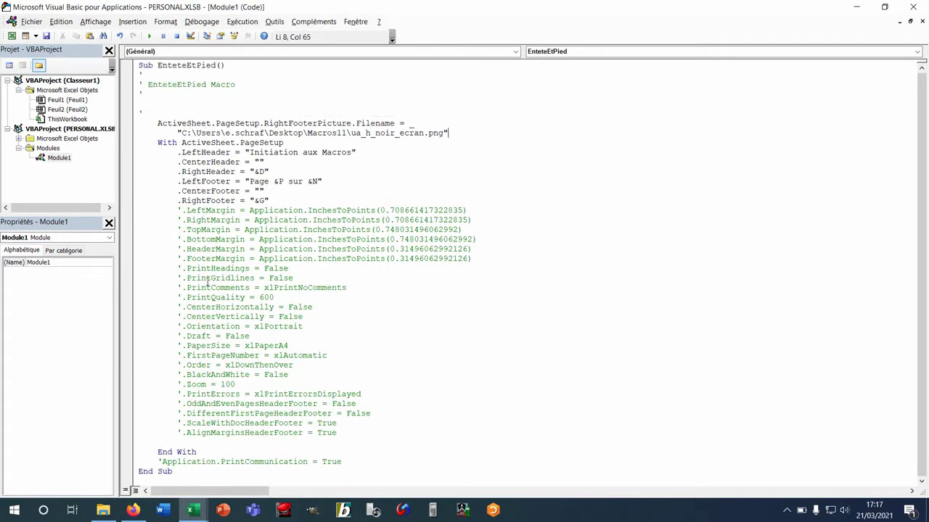
left_click_drag(337, 442, 268, 210)
key("Delete")
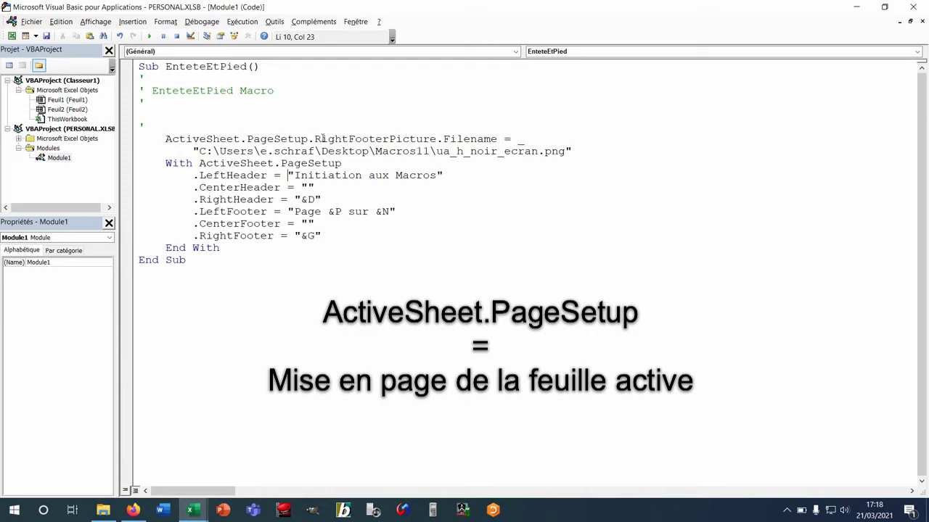
Move the RightFooterPicture.Filename statement inside the With ActiveSheet.PageSetup block and save
left_click_drag(200, 164, 341, 163)
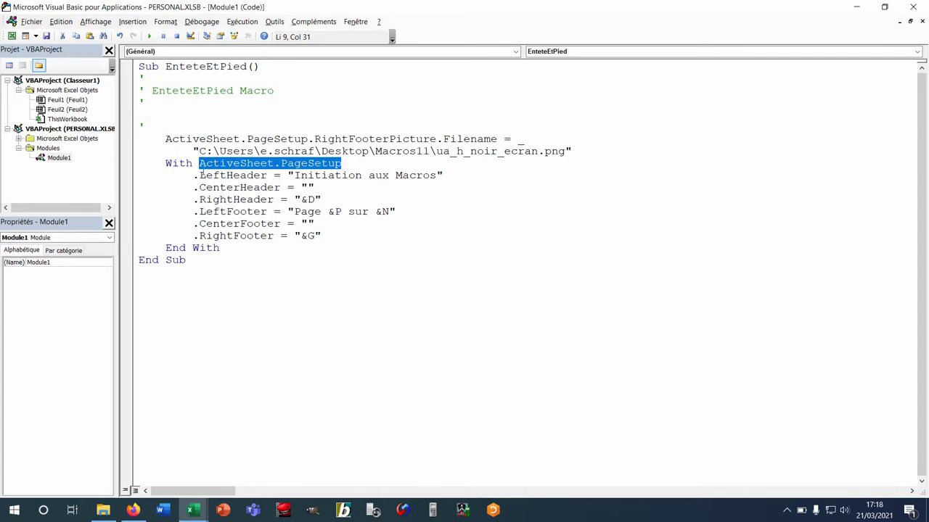
left_click_drag(193, 176, 267, 176)
left_click_drag(309, 139, 575, 152)
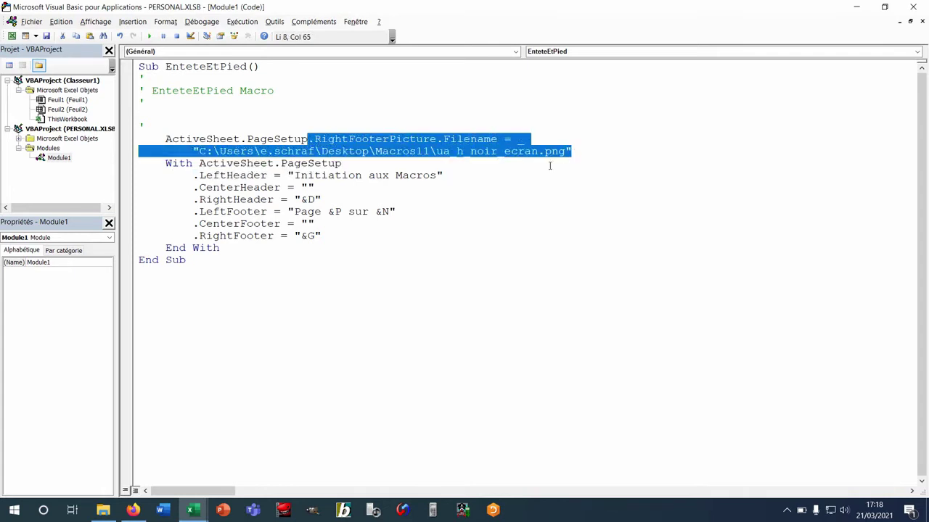
left_click(351, 167)
key("Return")
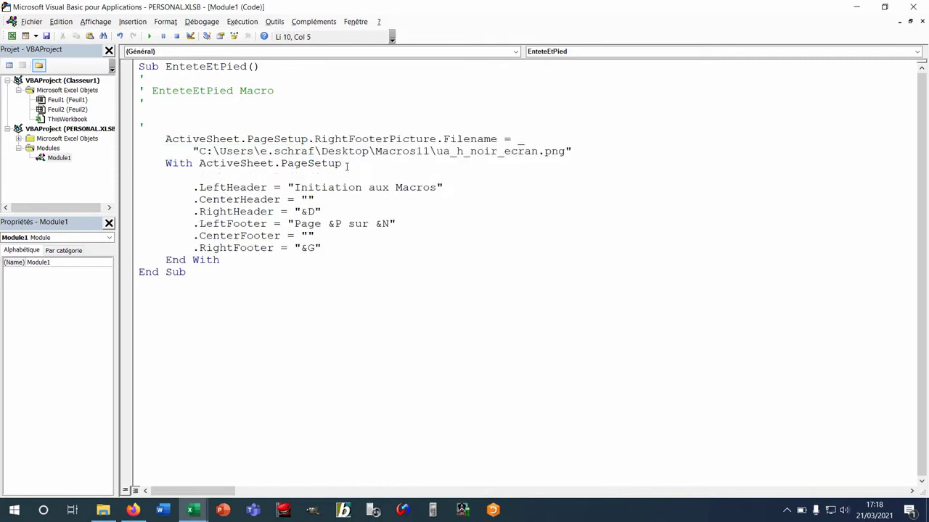
type(".RightFooterPicture.Filename = _         \"C:\\Users\\e.schraf\\Desktop\\Macros11\\ua_h_noir_ecran.png\"")
left_click(166, 175)
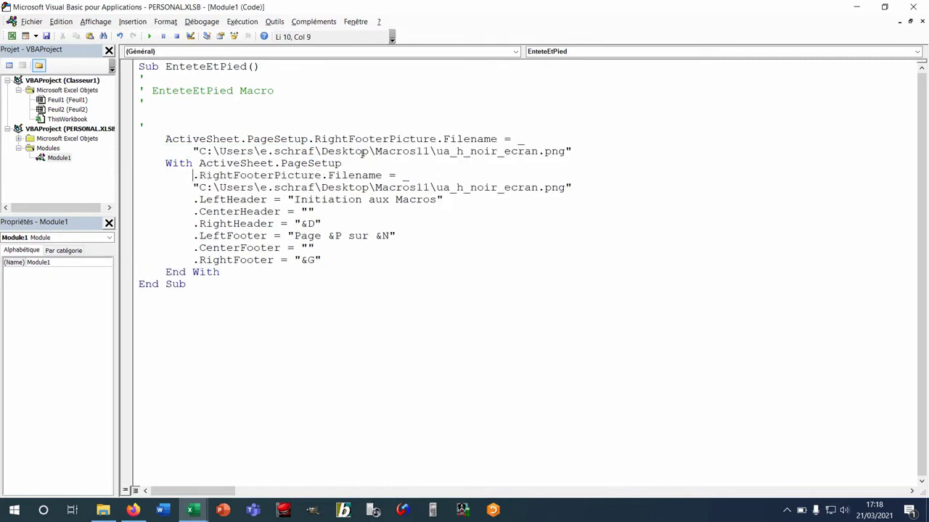
left_click_drag(572, 151, 138, 138)
key("Delete")
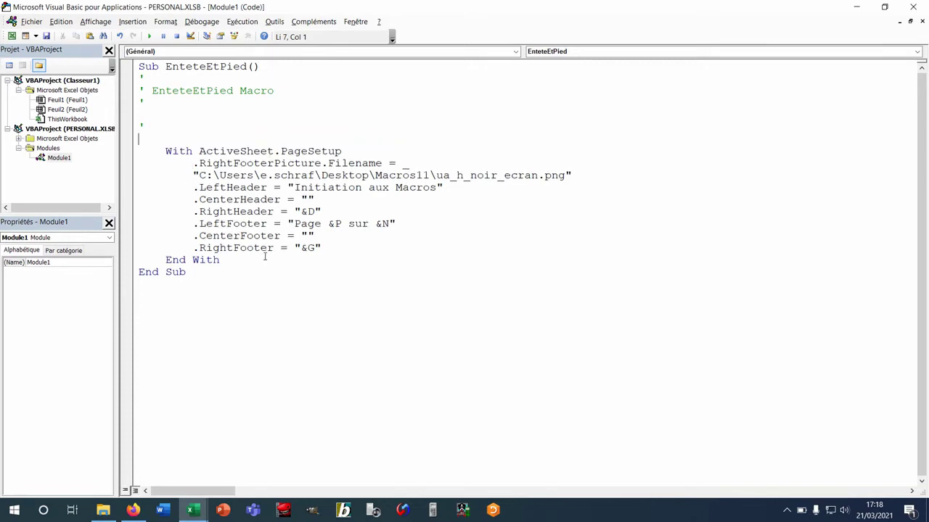
left_click(46, 36)
Create a new workbook and enter Test 2 in cell A1
key("alt+F11")
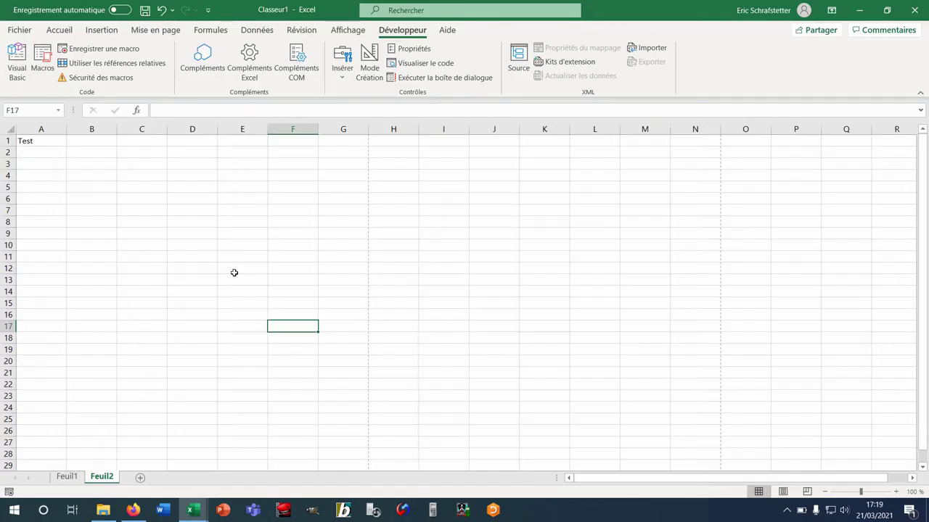
key("ctrl+n")
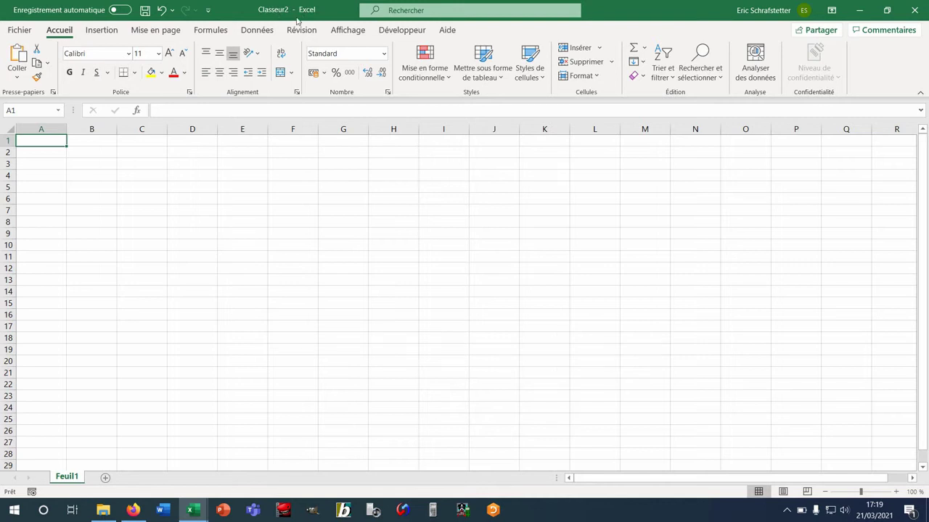
type("Test 2")
key("Return")
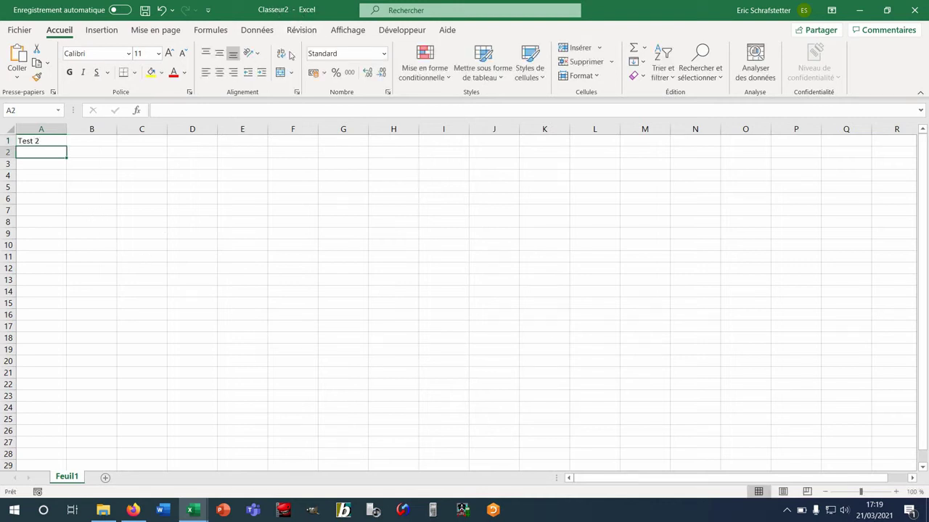
Run EnteteEtPied on the new workbook and check the print preview
left_click(393, 34)
left_click(42, 62)
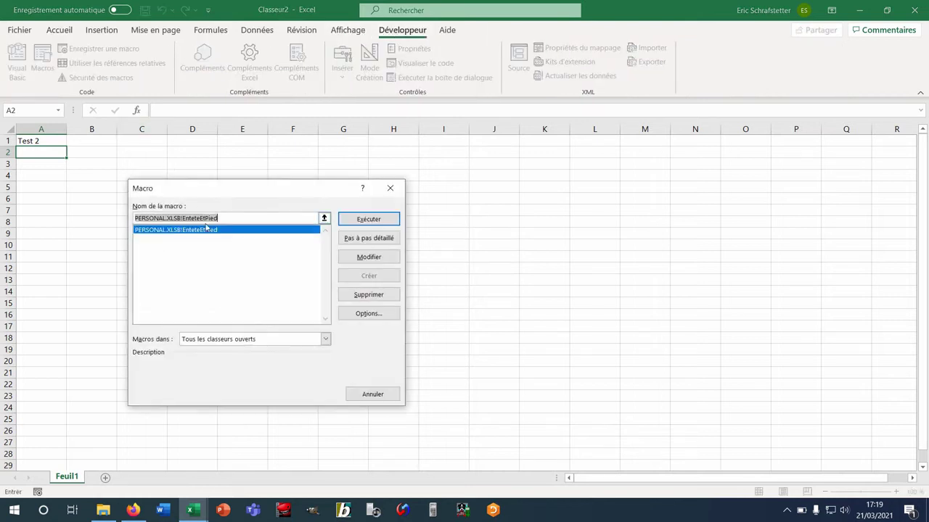
left_click(370, 220)
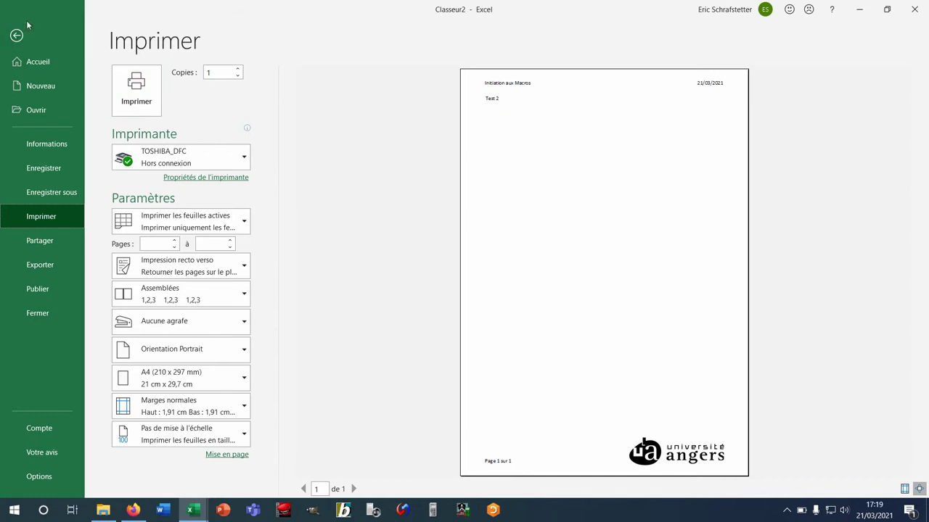
left_click(17, 34)
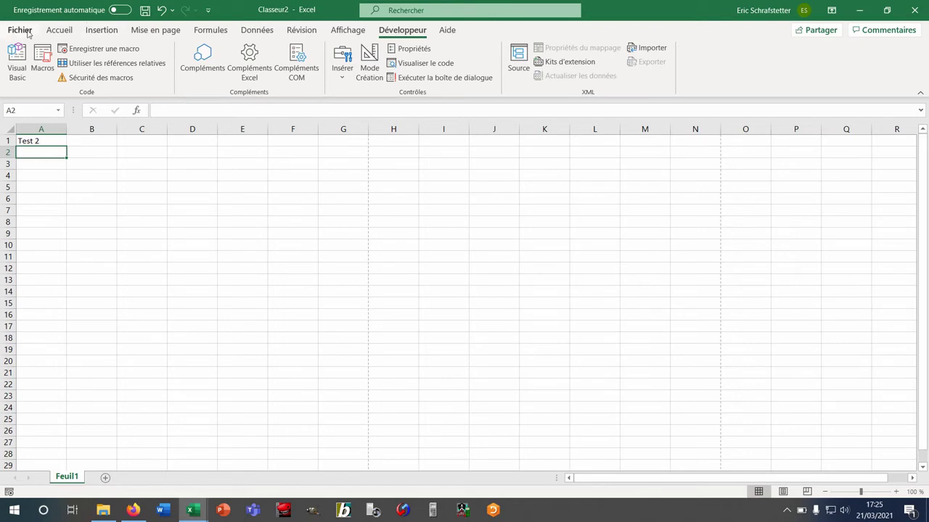
Save the workbook as Test.xlsx
key("ctrl+s")
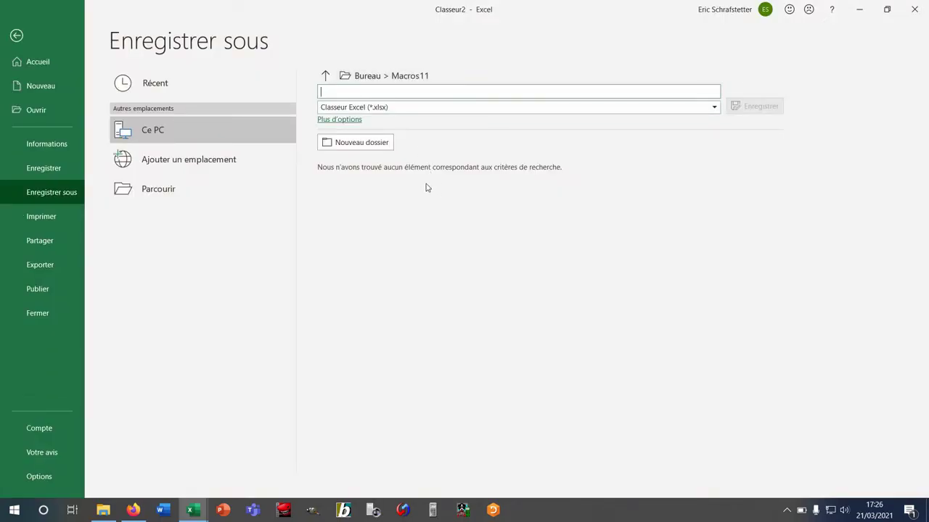
type("Test")
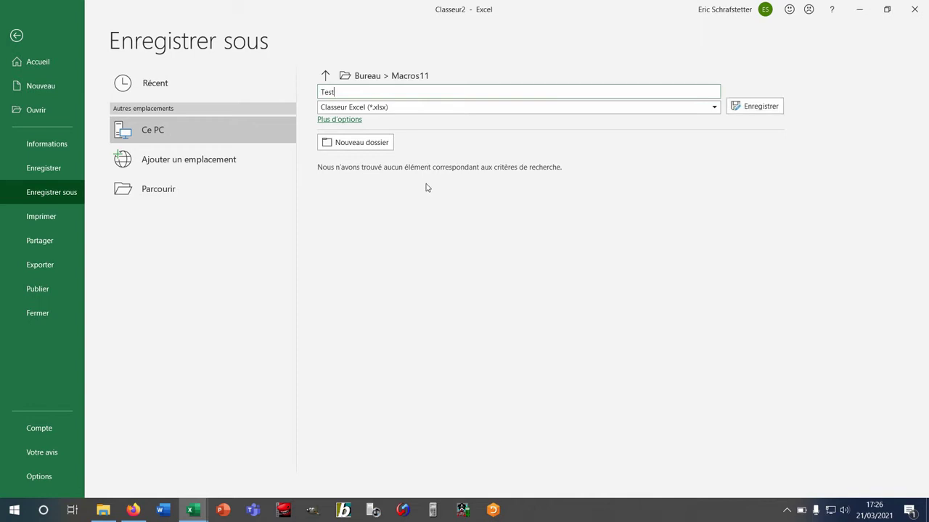
left_click(754, 108)
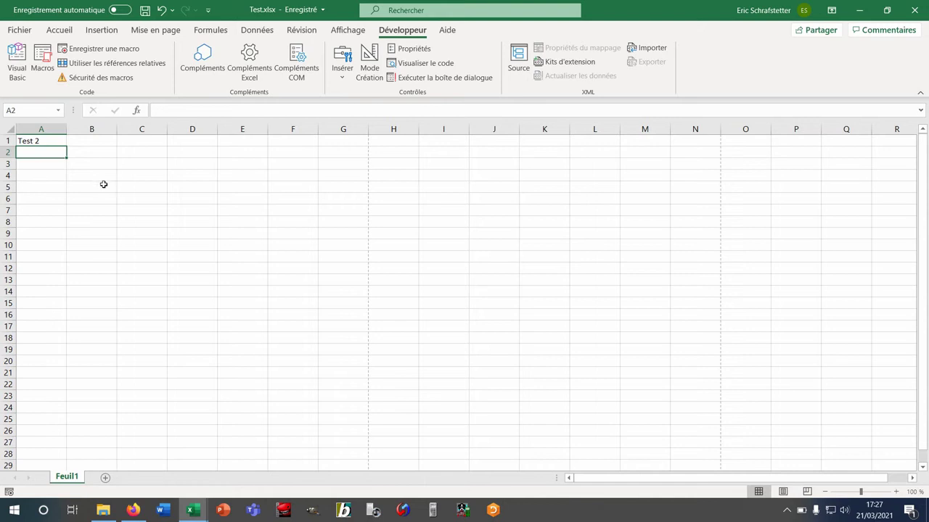
Record a macro that saves the workbook as Test 2021.xlsx, then open its code
left_click(118, 49)
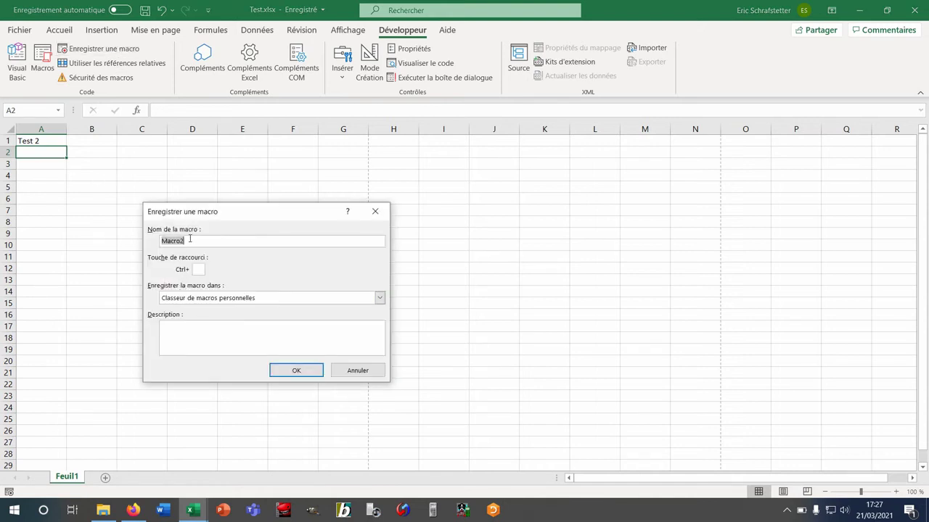
left_click(191, 240)
left_click(296, 371)
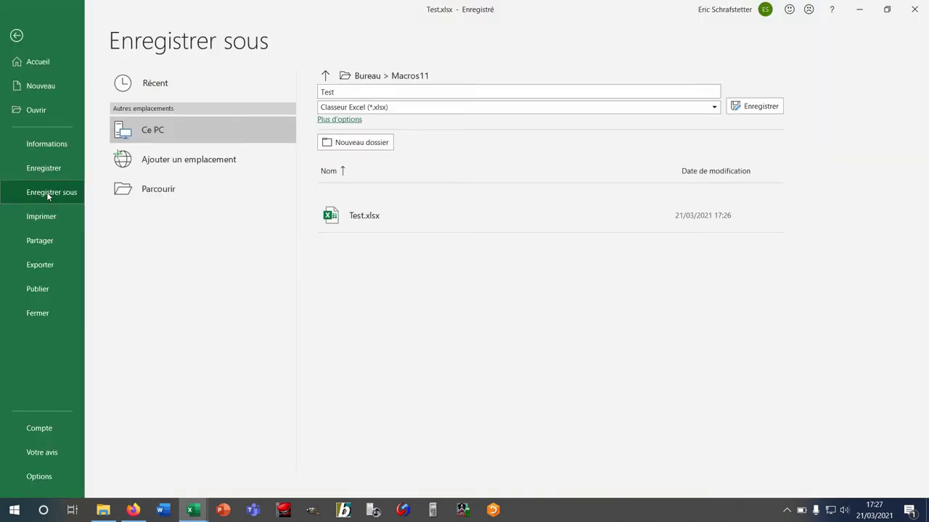
left_click(356, 91)
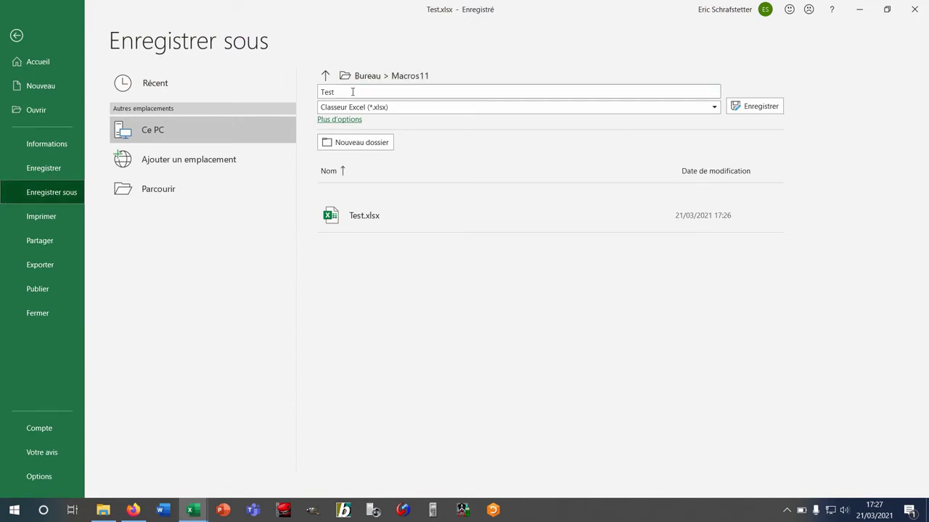
type("2021")
left_click(760, 106)
left_click(78, 47)
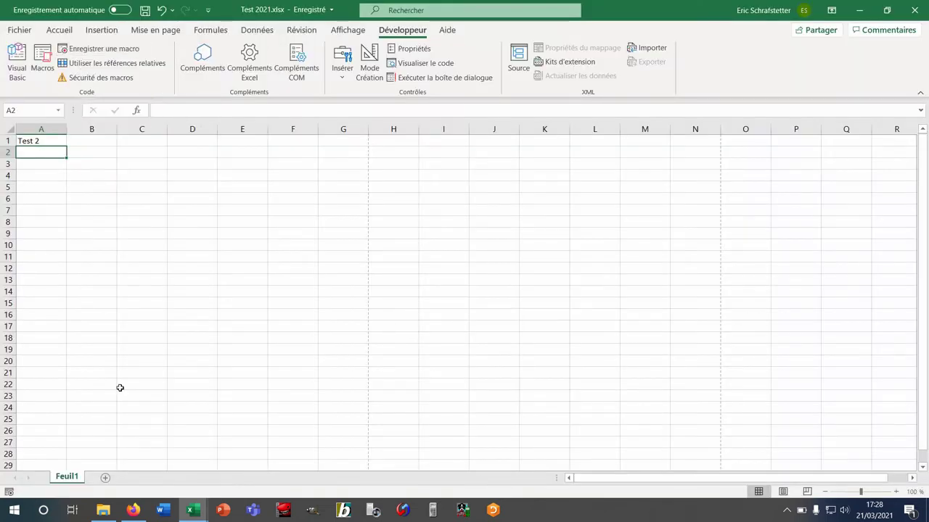
key("alt+F11")
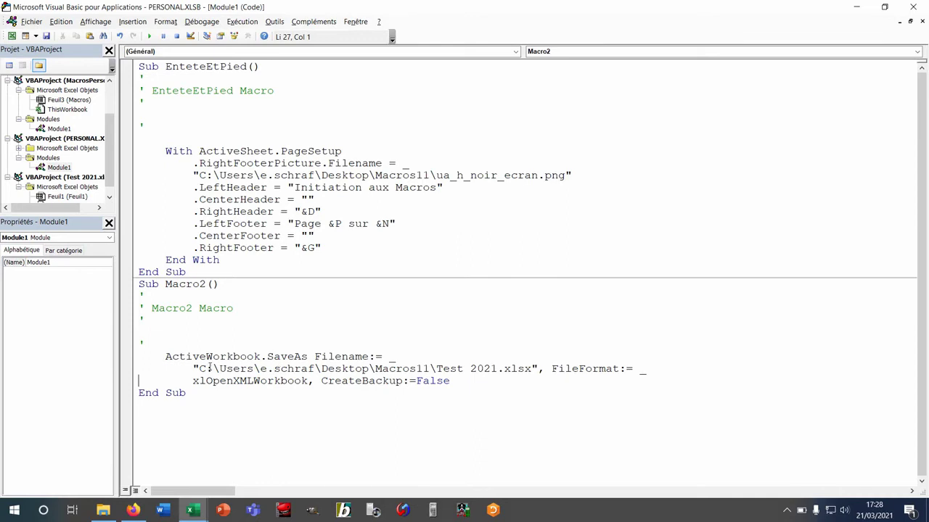
Add a line reading ActiveWorkbook.Name above the SaveAs statement using autocomplete
left_click(574, 344)
key("Return")
key("Return")
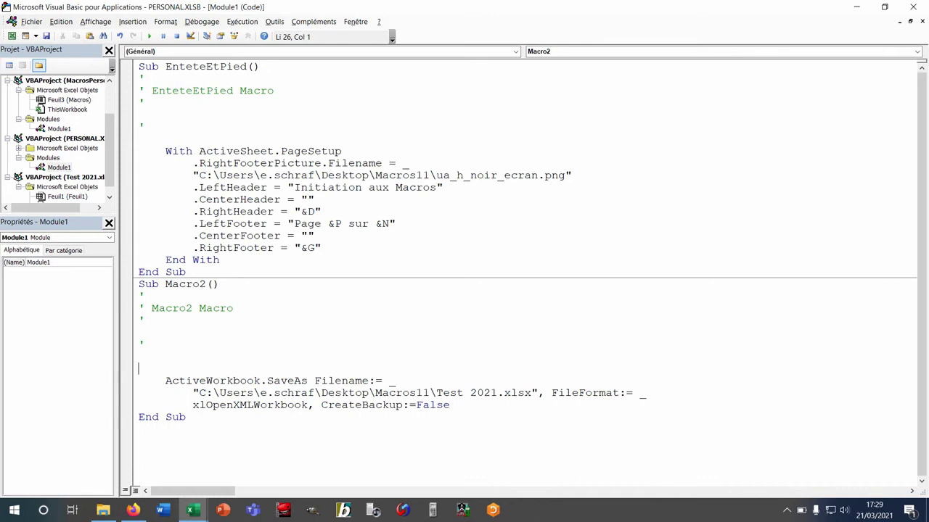
type("Ac")
type("tive")
key("ctrl+space")
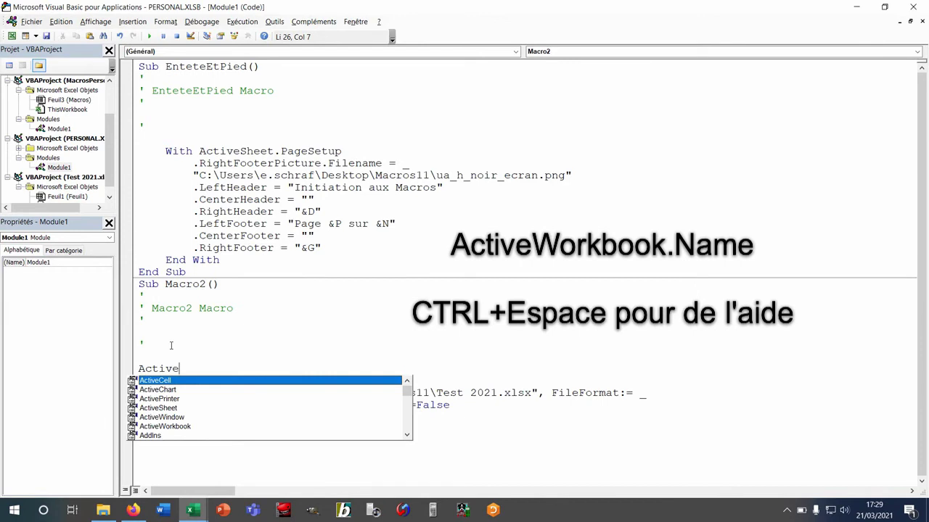
key("Down")
key("Down")
key("Down")
key("Down")
key("Tab")
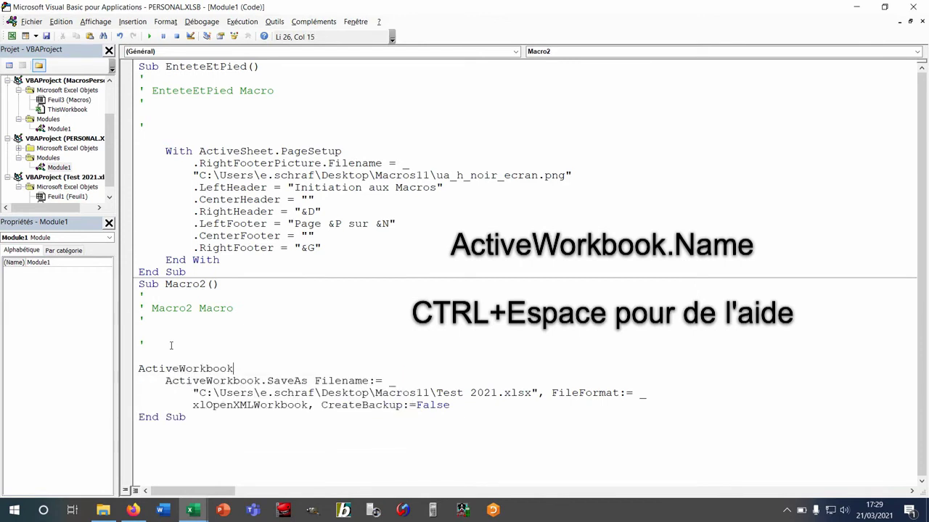
type(".")
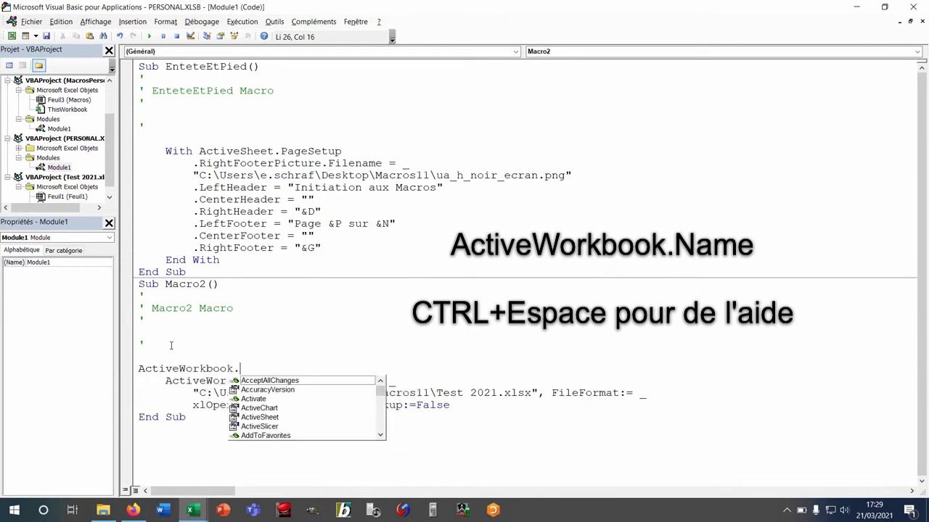
type("N")
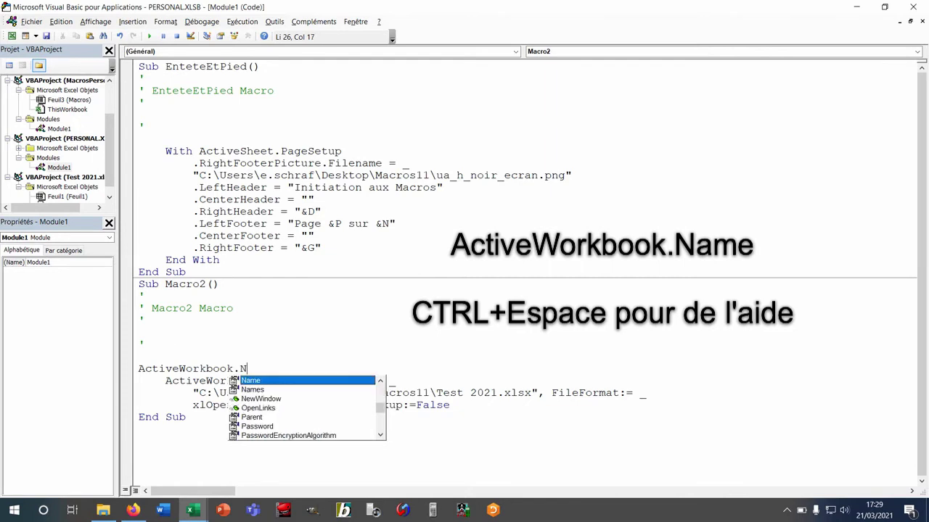
key("Tab")
Turn it into nom = ActiveWorkbook.Name, preceded by a Dim nom declaration
key("Home")
type("nom")
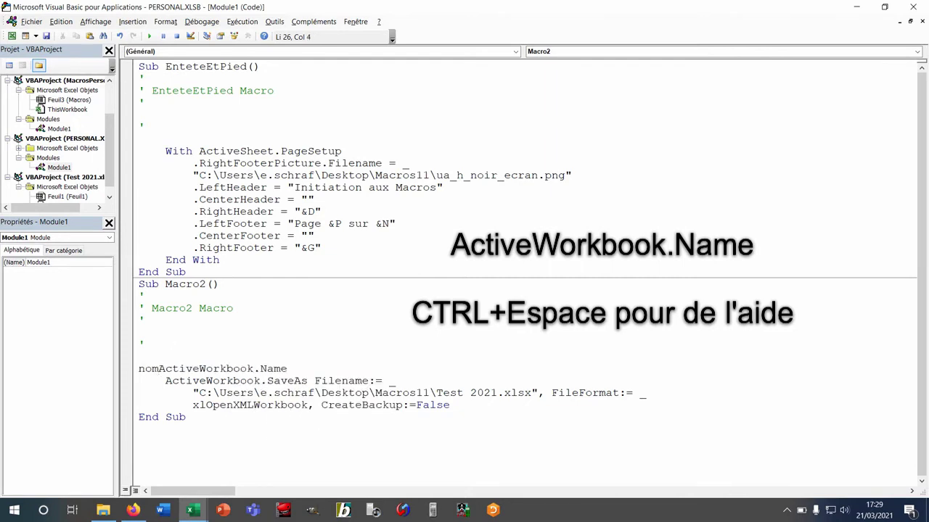
type(" = ")
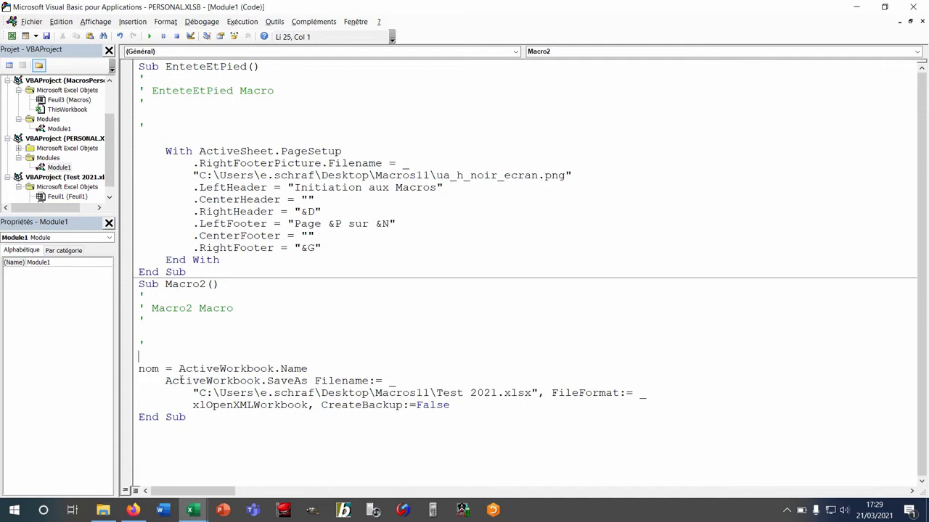
type("di")
type("m no")
type("m")
left_click(214, 380)
left_click(186, 356)
key("Return")
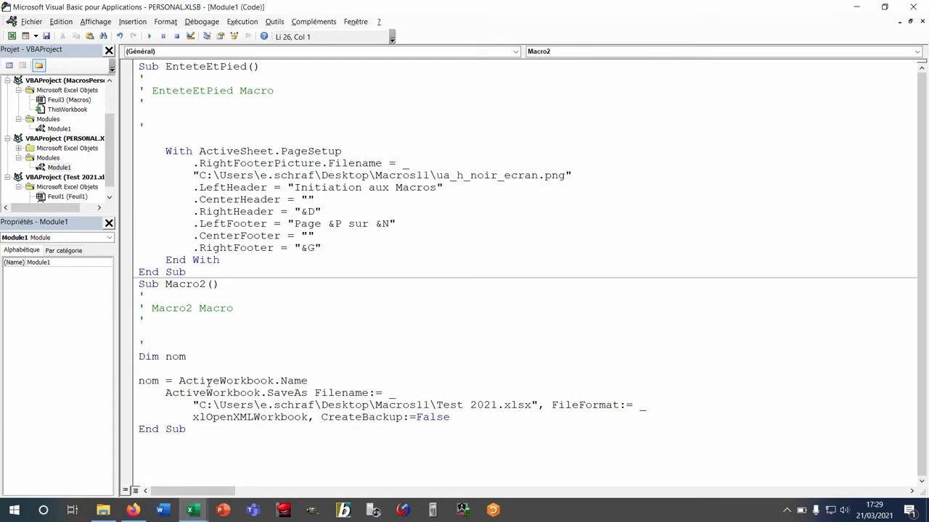
left_click(207, 381)
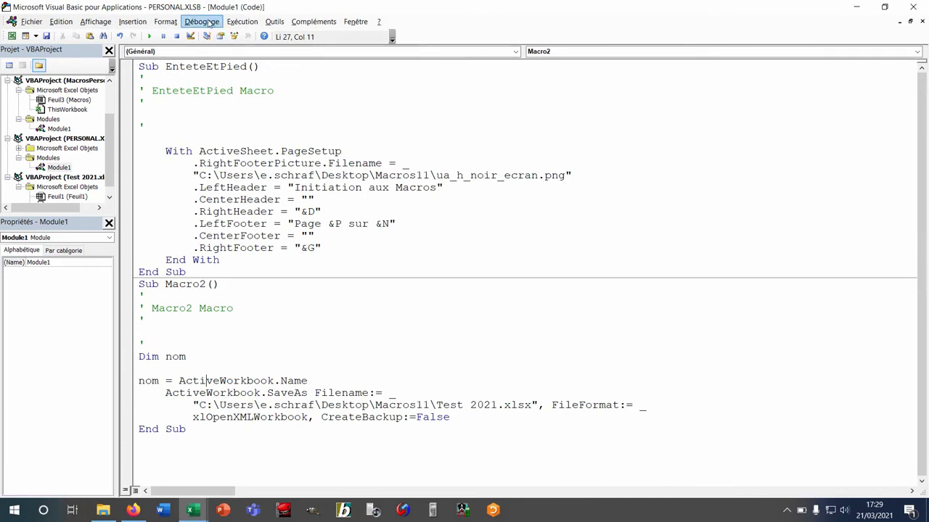
Step through Macro2 to confirm nom holds "Test 2021.xlsx", then reset before it saves
left_click(208, 24)
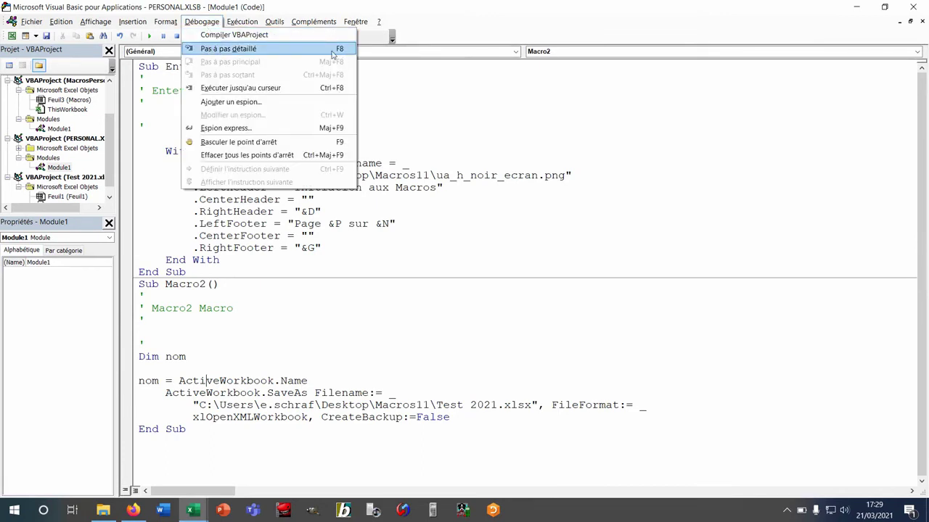
left_click(333, 52)
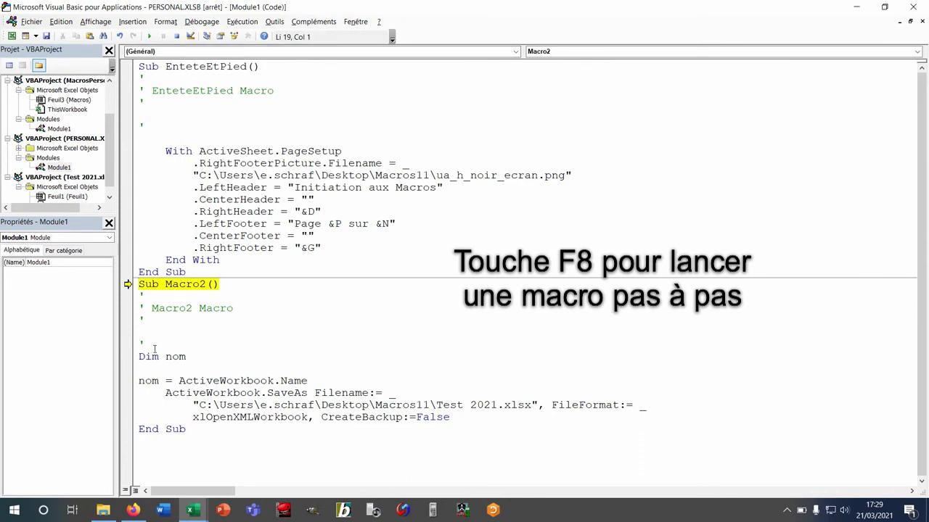
key("F8")
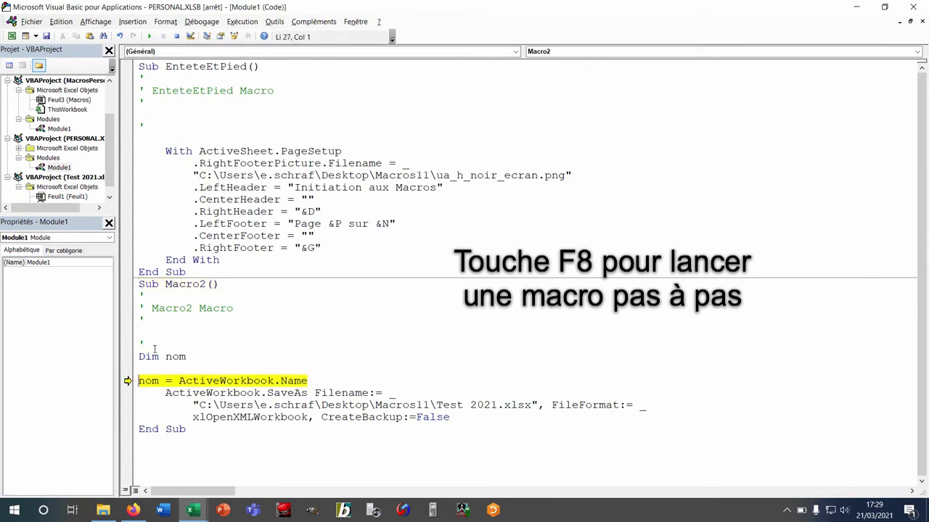
key("F8")
mouse_move(147, 380)
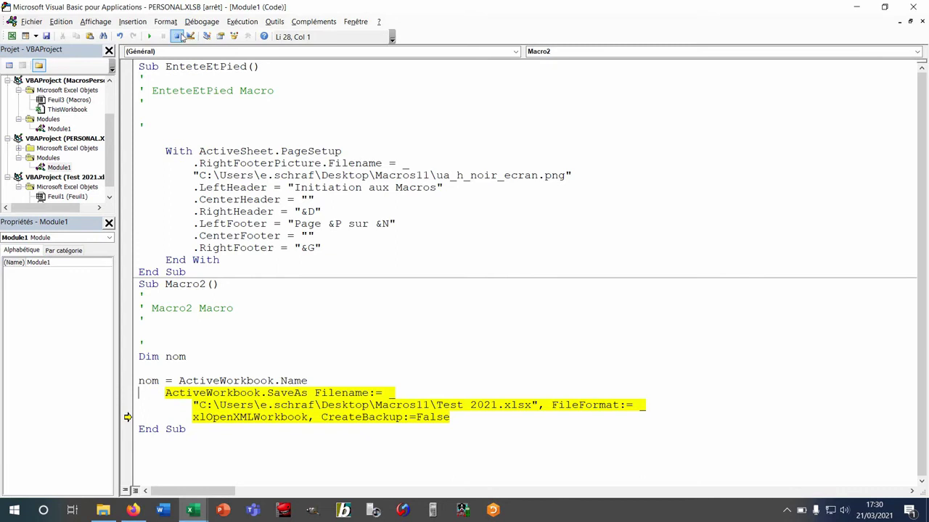
left_click(177, 37)
left_click(308, 381)
Add the line rep = ActiveWorkbook.Path below the nom assignment
key("Return")
type("re")
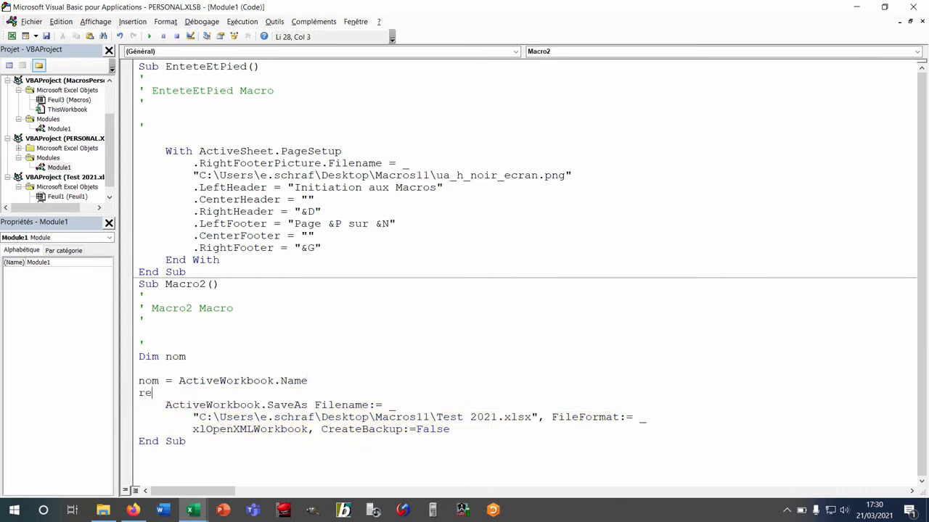
type("p = Act")
key("ctrl+space")
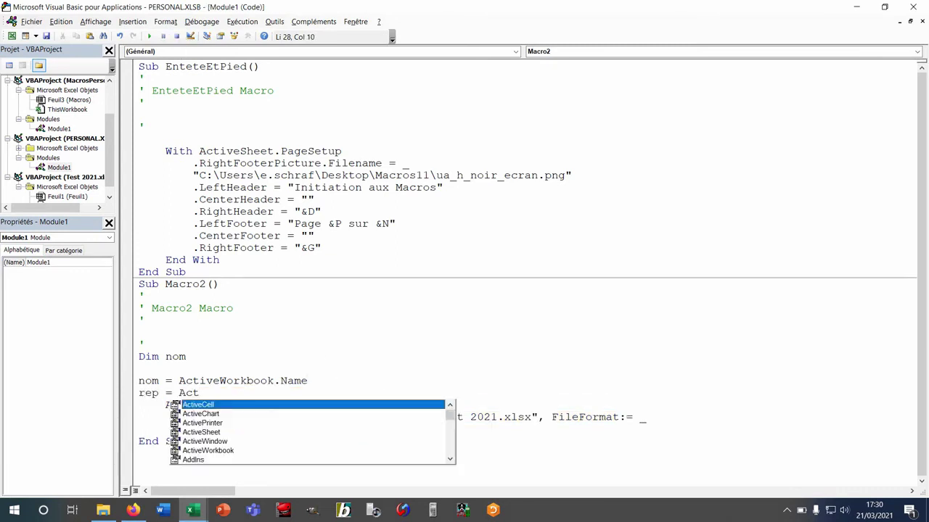
key("Down")
key("Down")
key("Down")
key("Down")
key("Down")
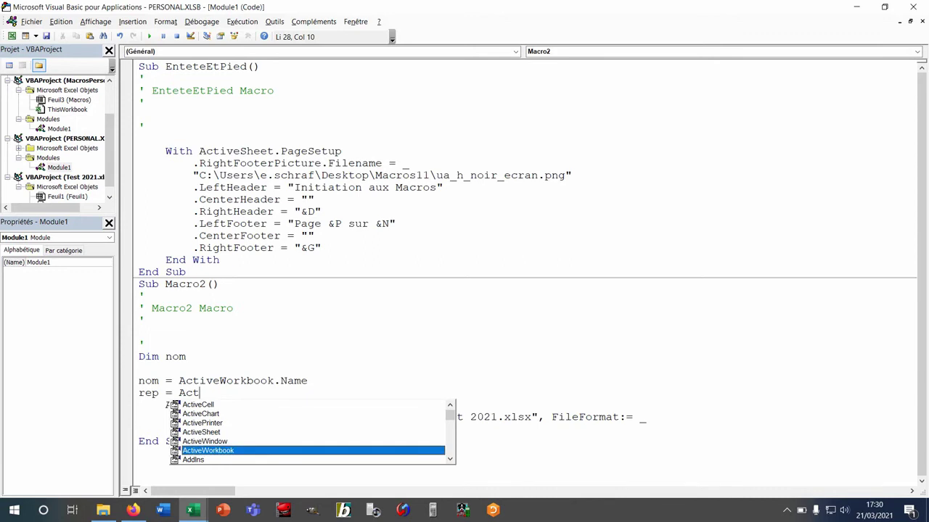
key("Tab")
type(".path")
key("Return")
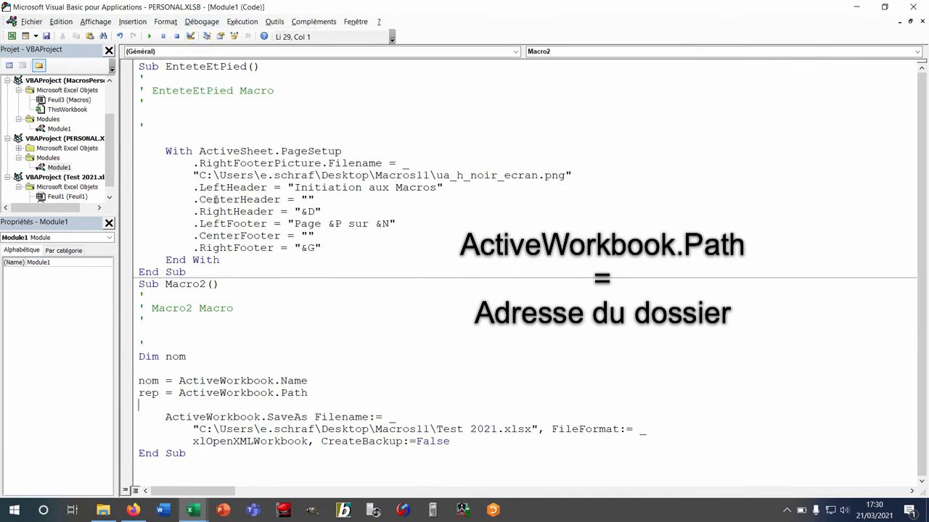
Step through Macro2 to check rep holds the Macros11 folder path, then stop the run
key("F8")
key("ctrl+F8")
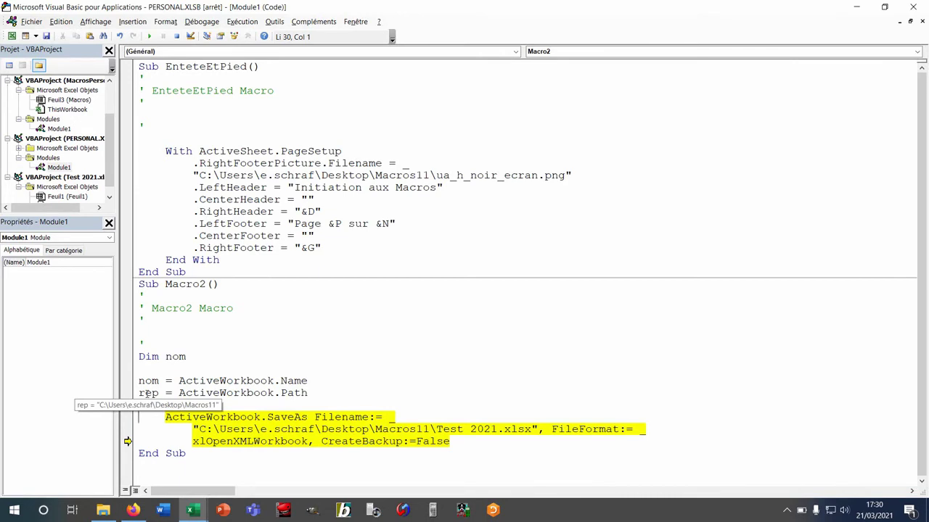
left_click(336, 389)
key("F5")
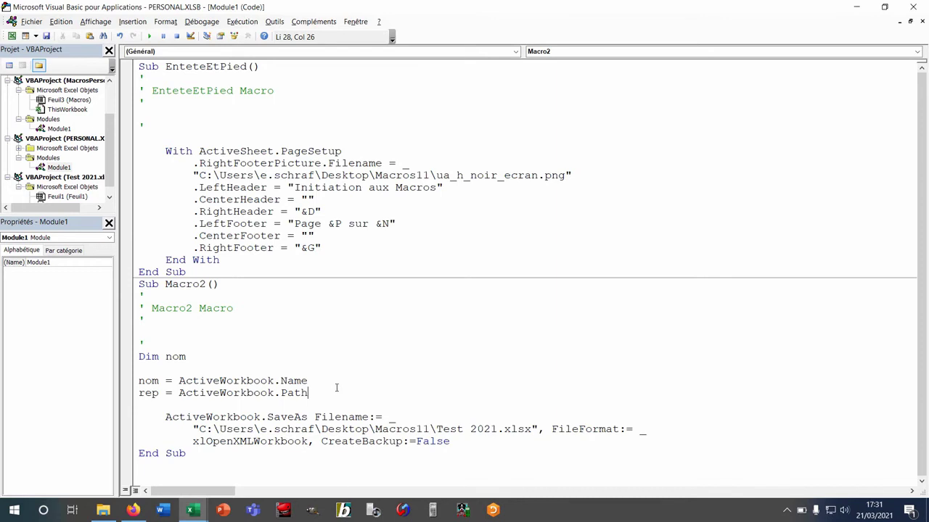
Add maintenant = Format(Now, "yyyymmdd") on a new line after the rep line
key("Return")
type("mai")
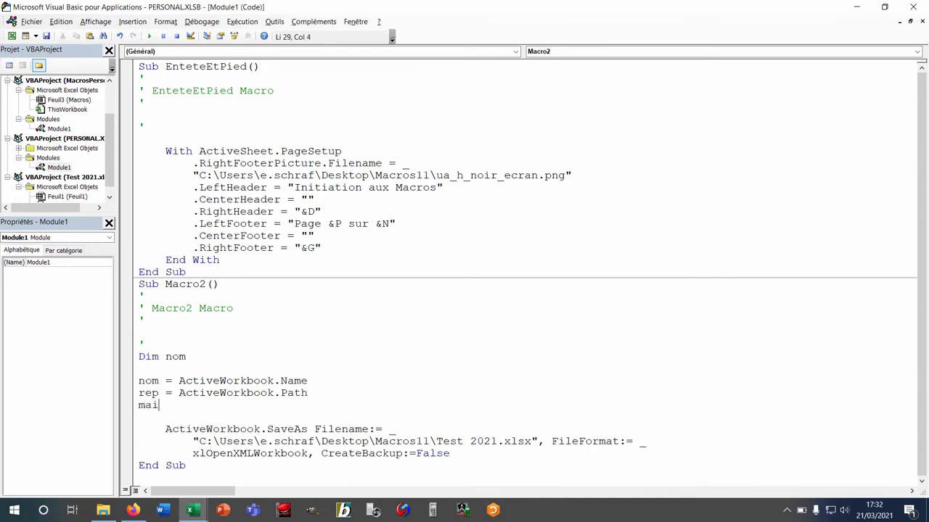
type("ntenant = ")
type("Format")
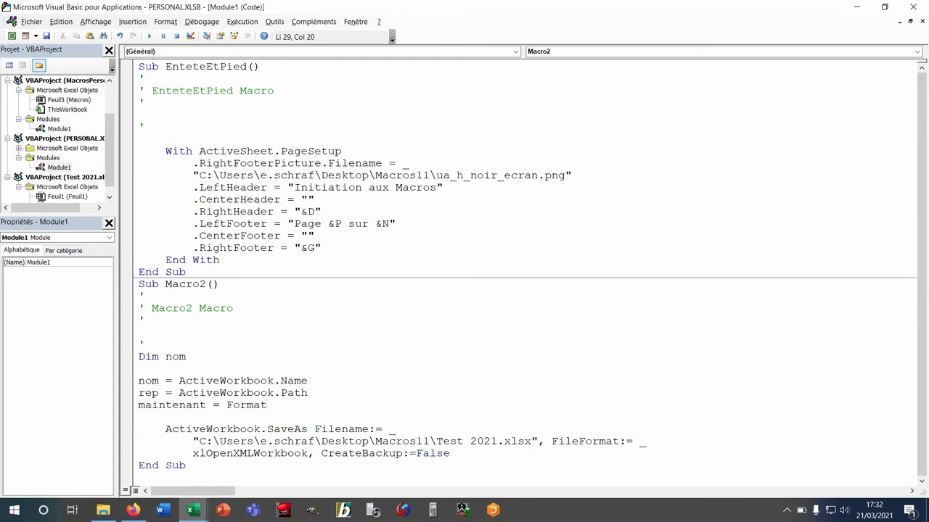
type("(Now, ")
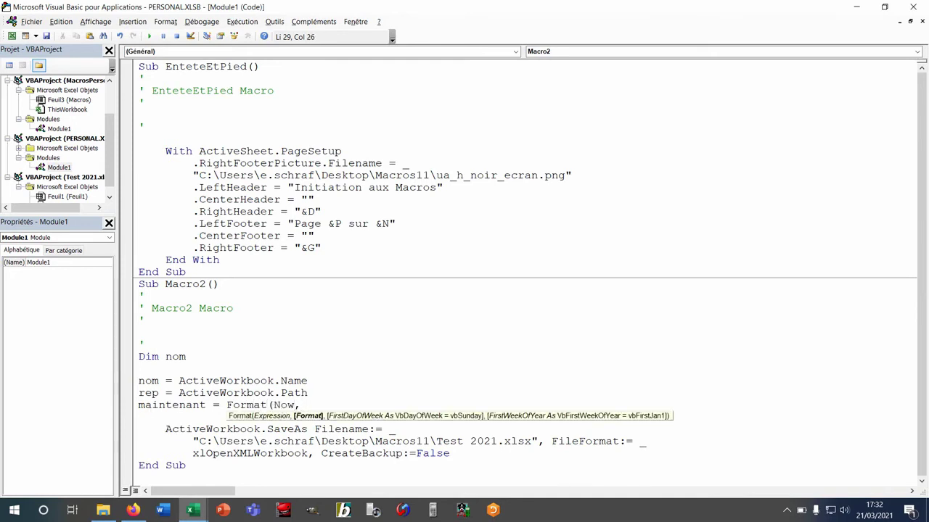
type("\"")
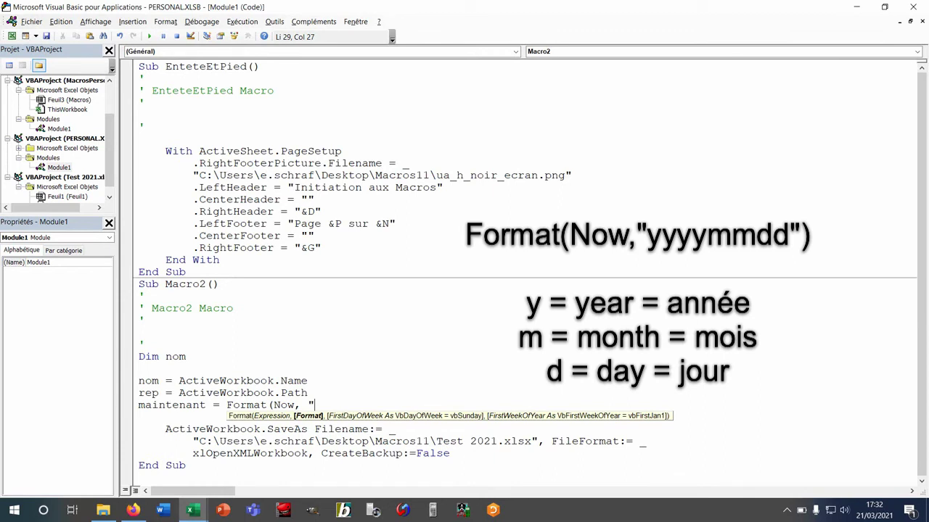
type("yyy")
type("y")
type("mm")
type("d")
type("d")
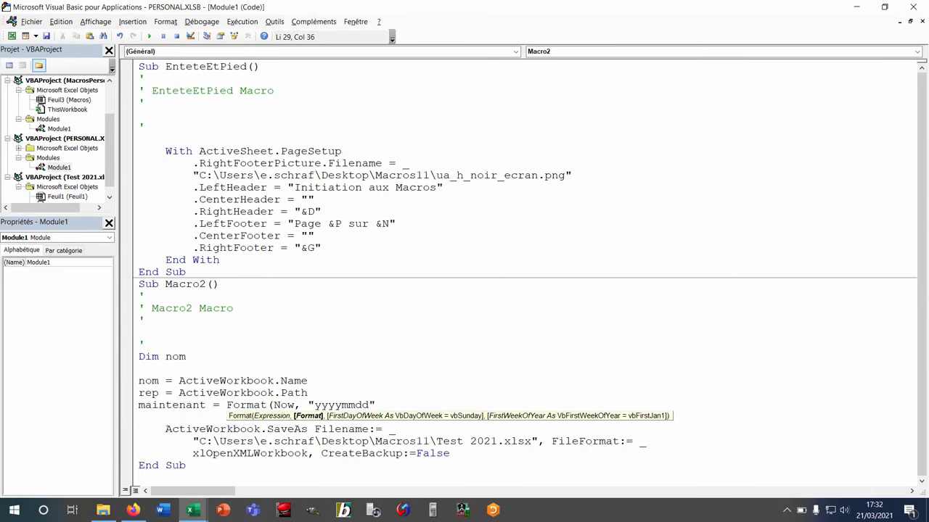
type("\")")
left_click(160, 413)
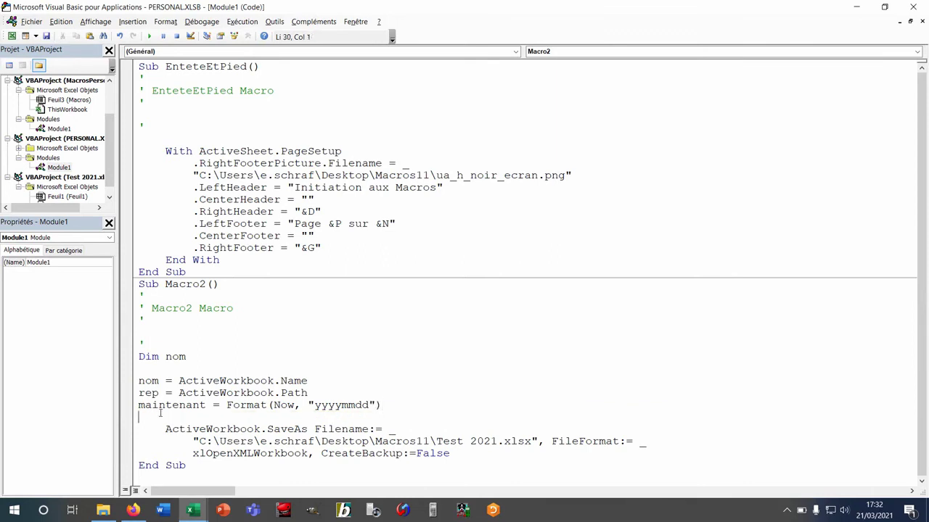
Step through Macro2 to check the maintenant date value, then stop the run
key("F8")
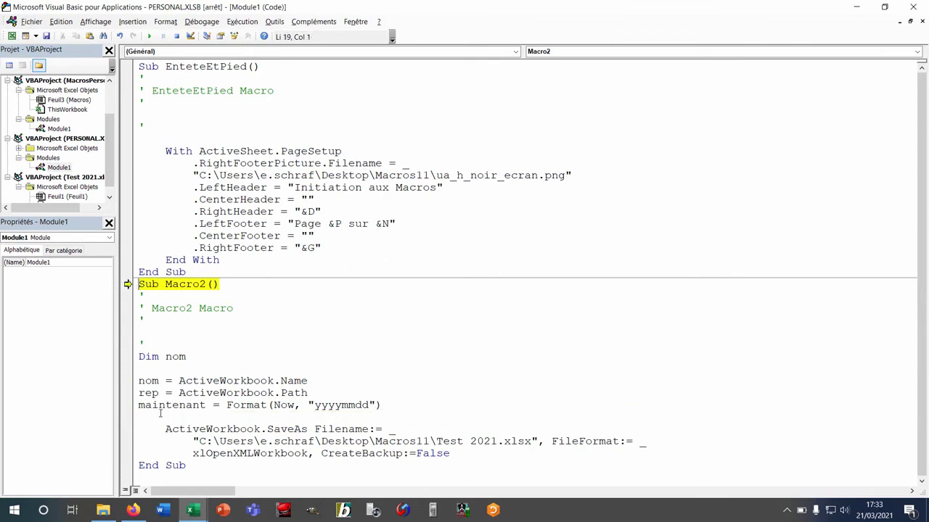
key("F8")
key("F8")
key("F8")
key("F8")
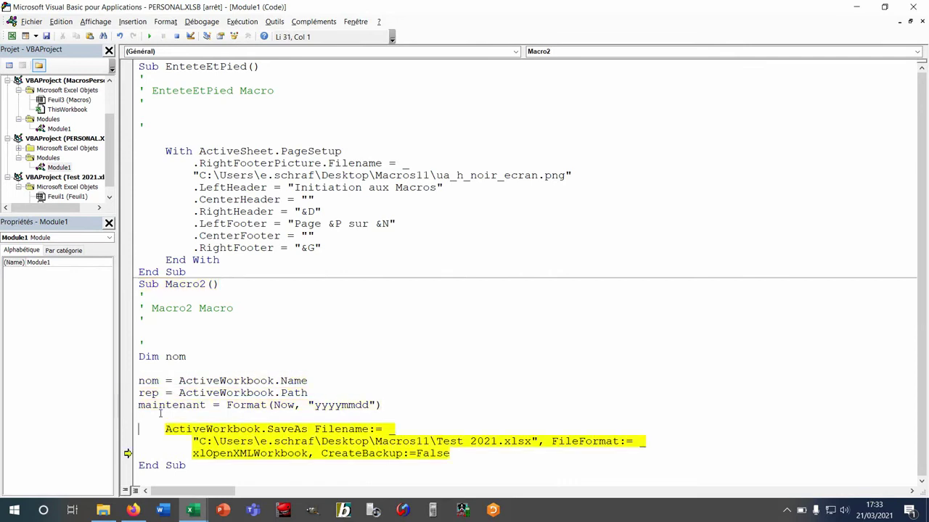
mouse_move(172, 405)
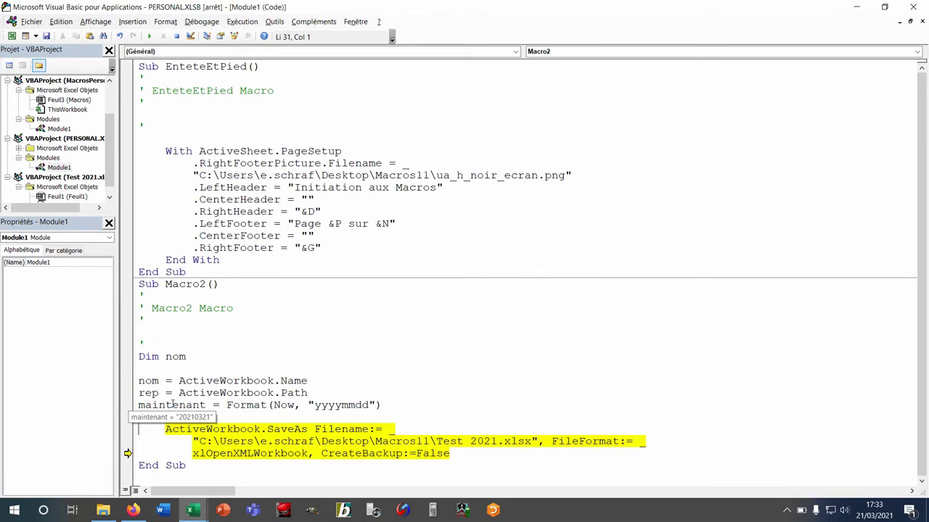
left_click(267, 405)
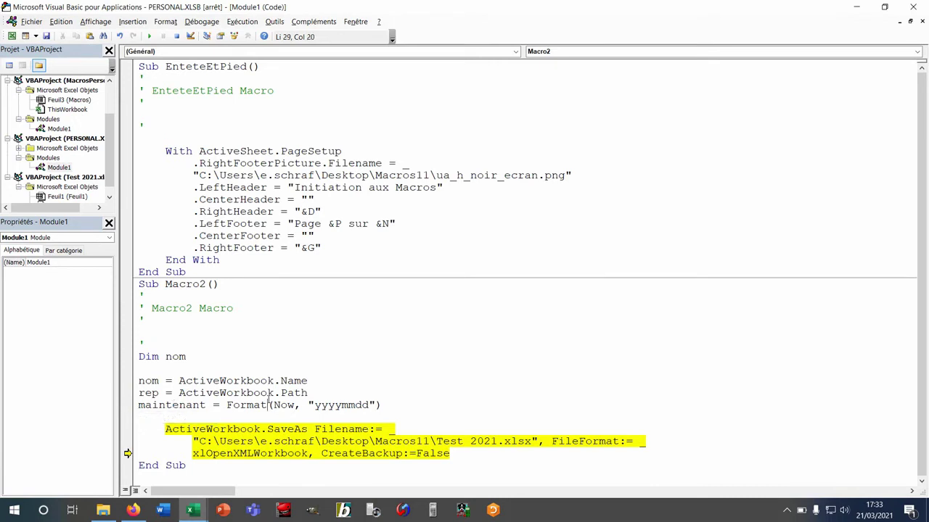
left_click(178, 37)
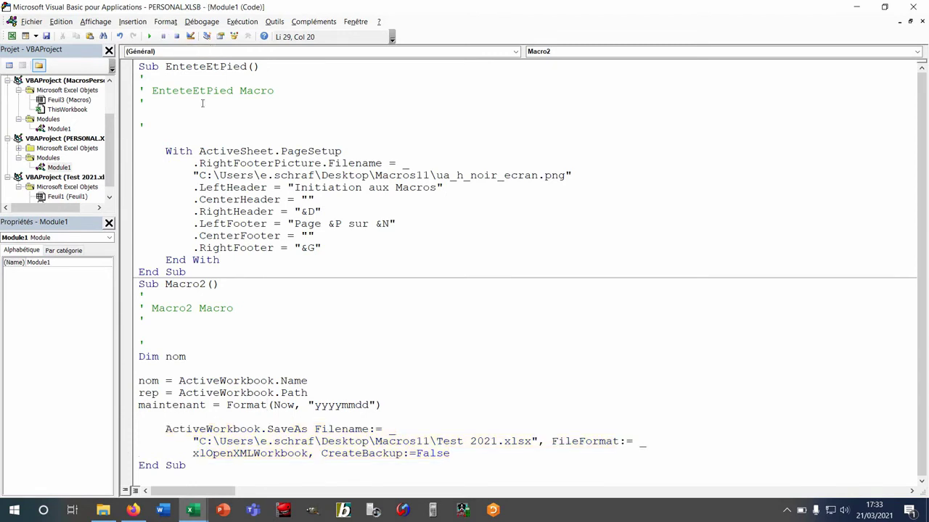
Extend the maintenant format string to "yyyymmdd-hhmmss" so it includes the time
left_click(369, 405)
type("-h")
type("hmms")
type("s")
key("alt+F11")
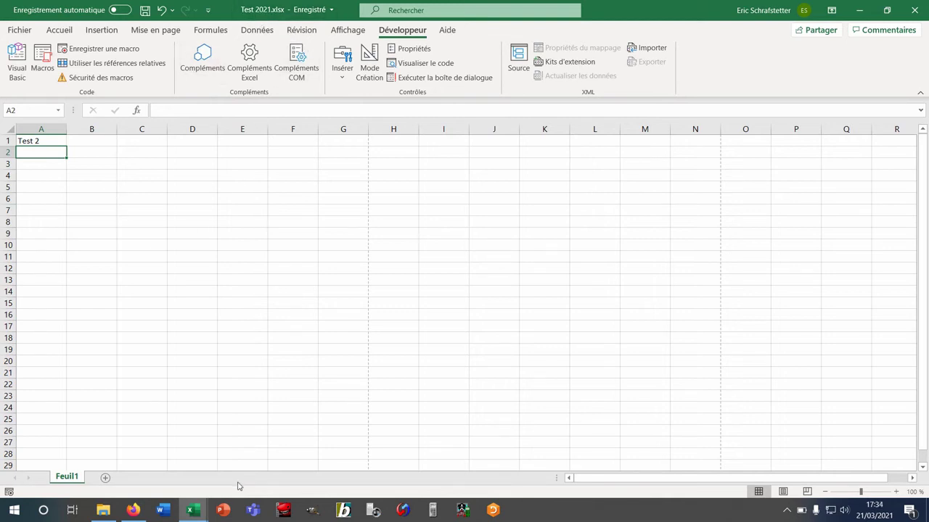
key("alt+F11")
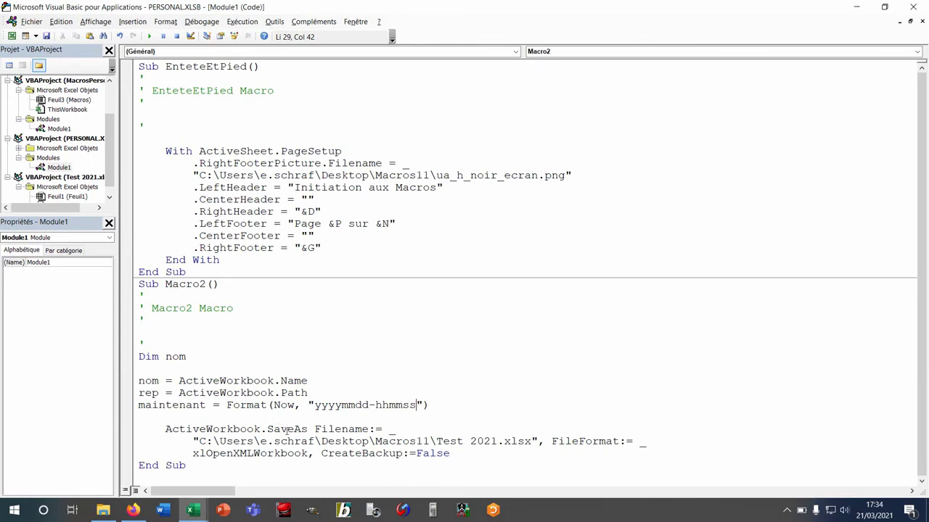
Replace .SaveAs with .SaveCopyAs on the ActiveWorkbook save line
left_click_drag(308, 429, 260, 429)
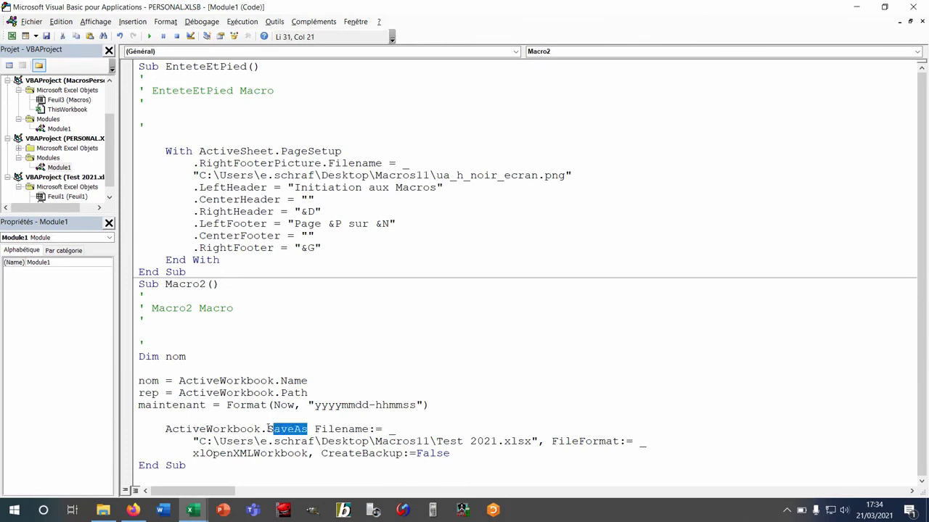
type(".")
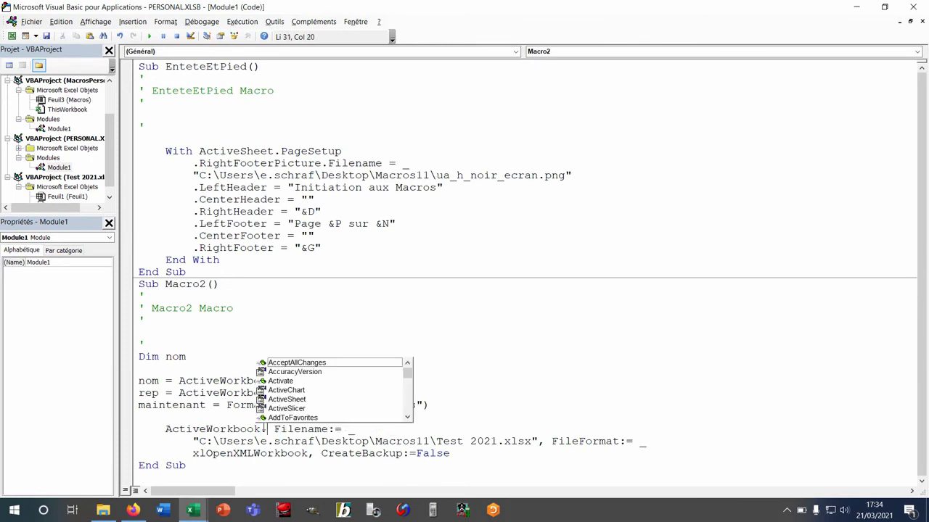
type("Sa")
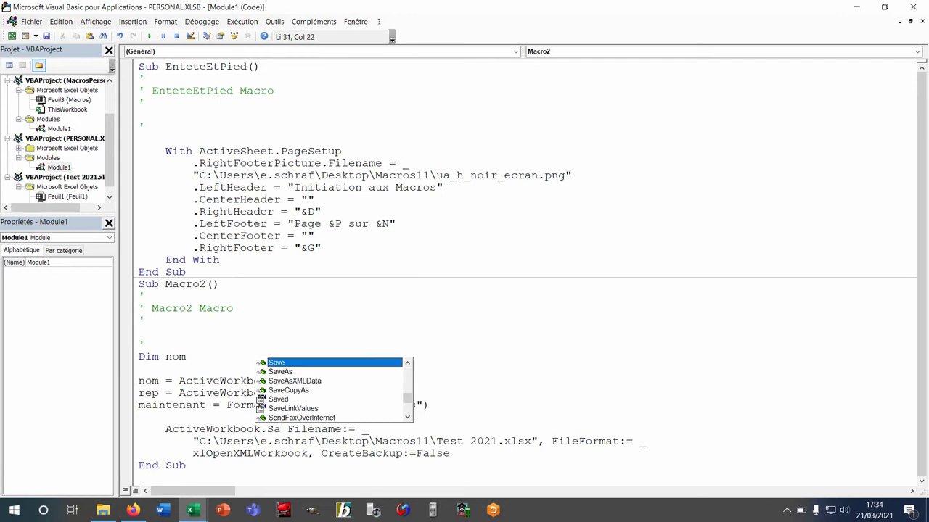
key("Down")
key("Down")
key("Down")
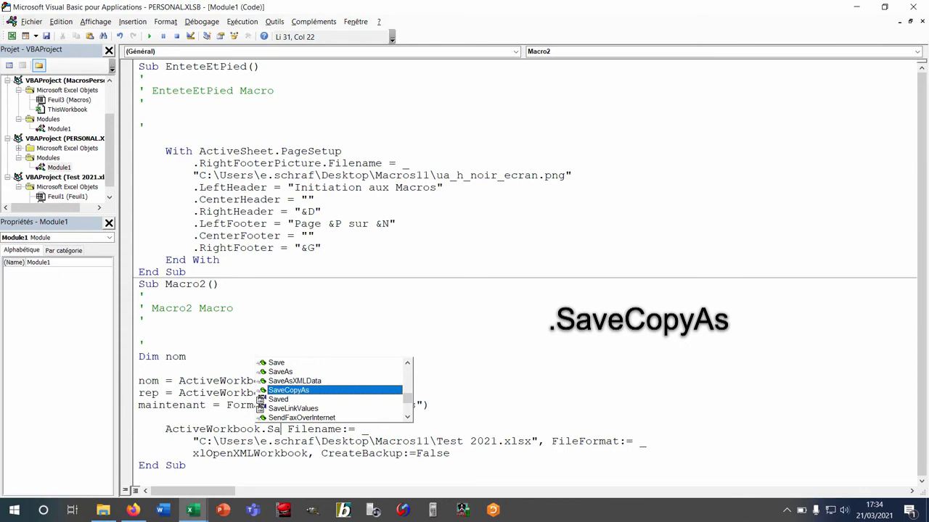
key("Tab")
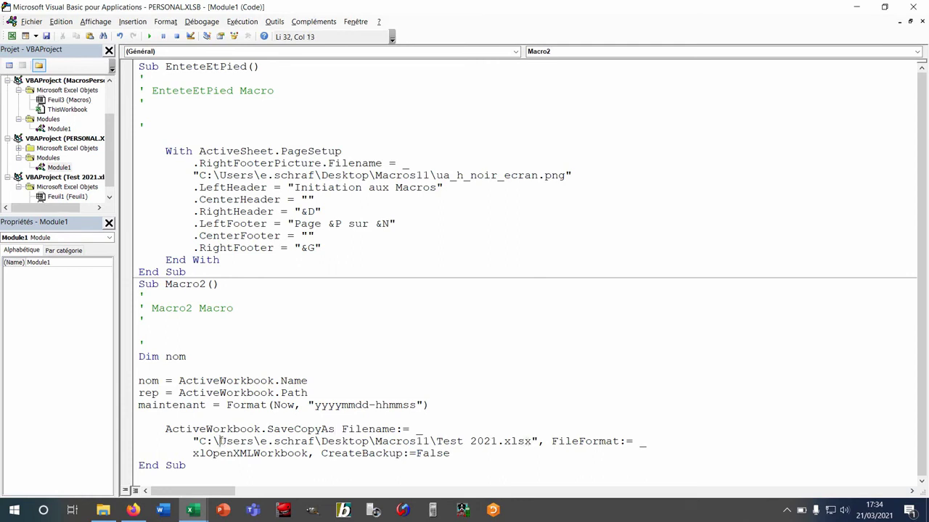
double_click(215, 441)
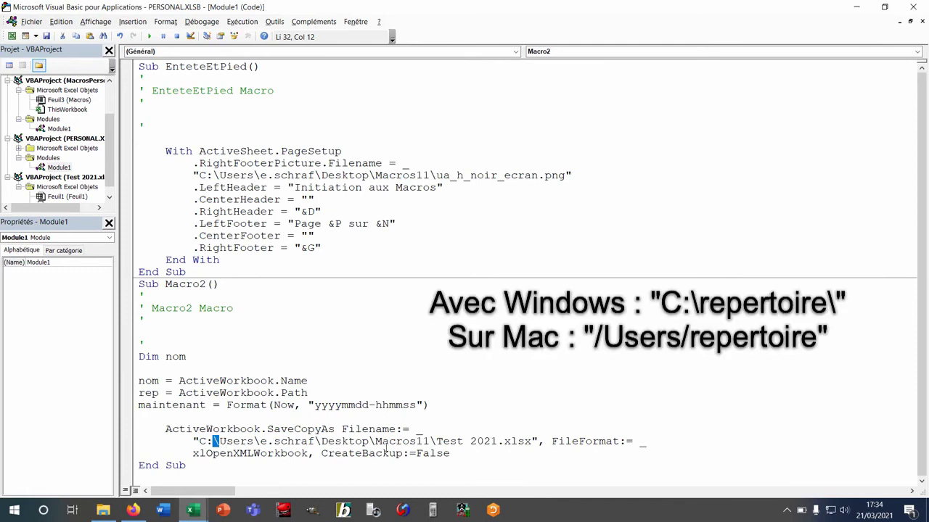
left_click_drag(538, 441, 193, 441)
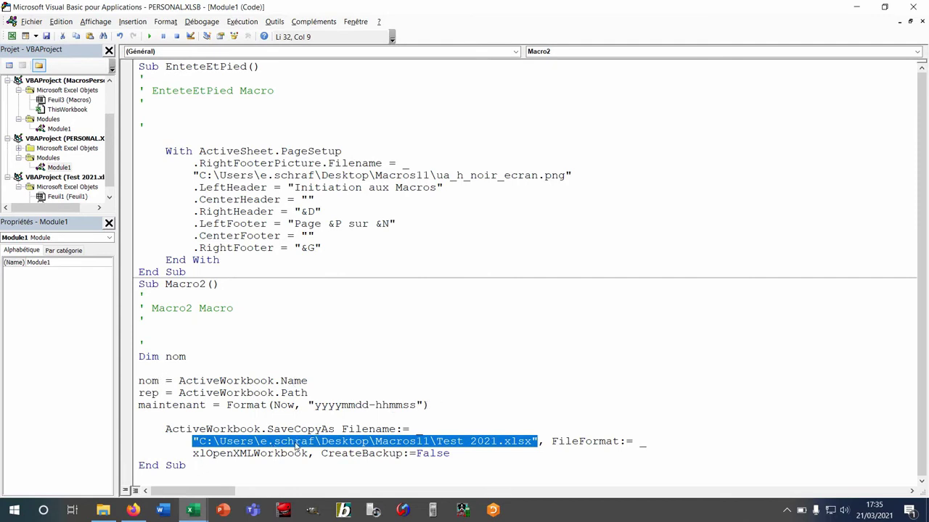
Replace the hard-coded path with rep & "\" & maintenant & nom
key("Delete")
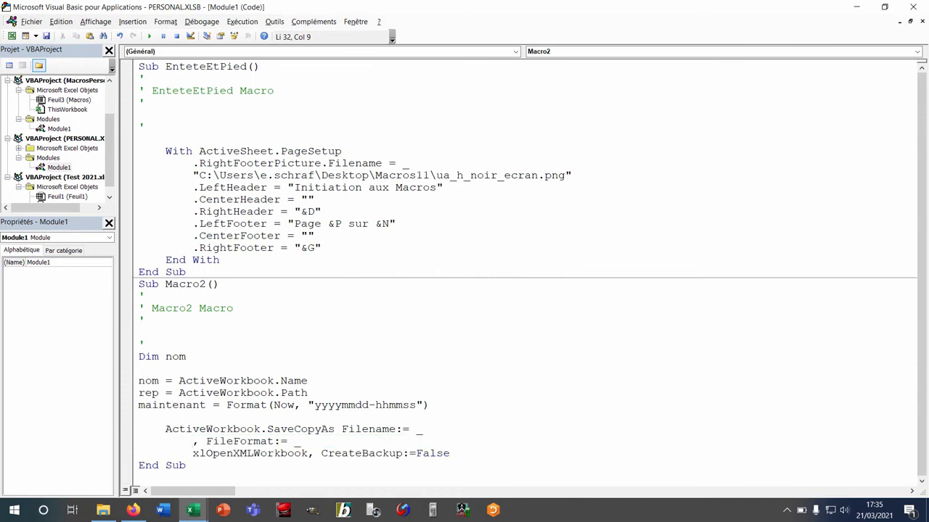
type("rep ")
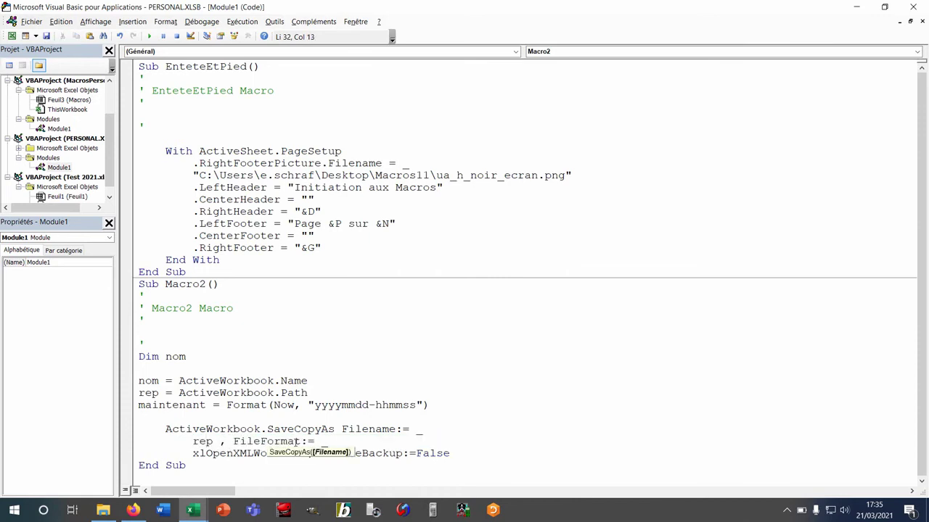
type("& ")
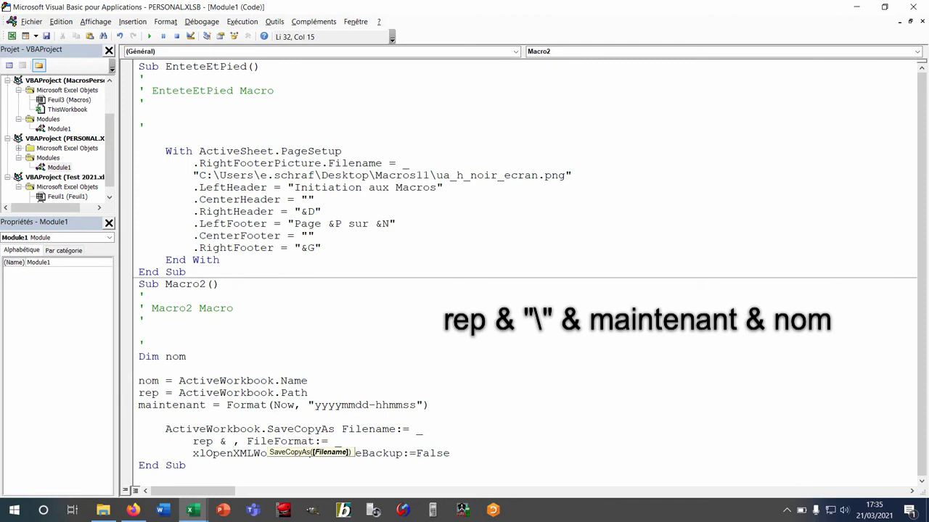
type("\"\\\"")
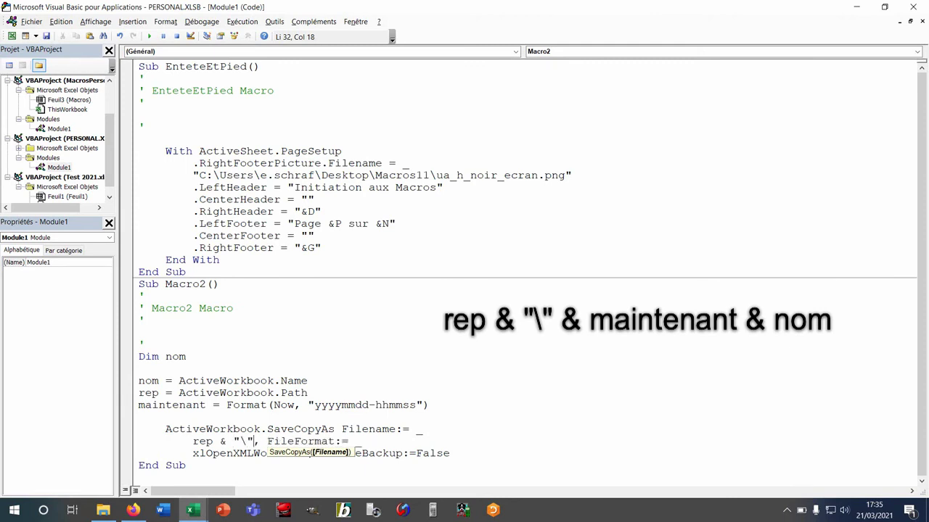
type(" &")
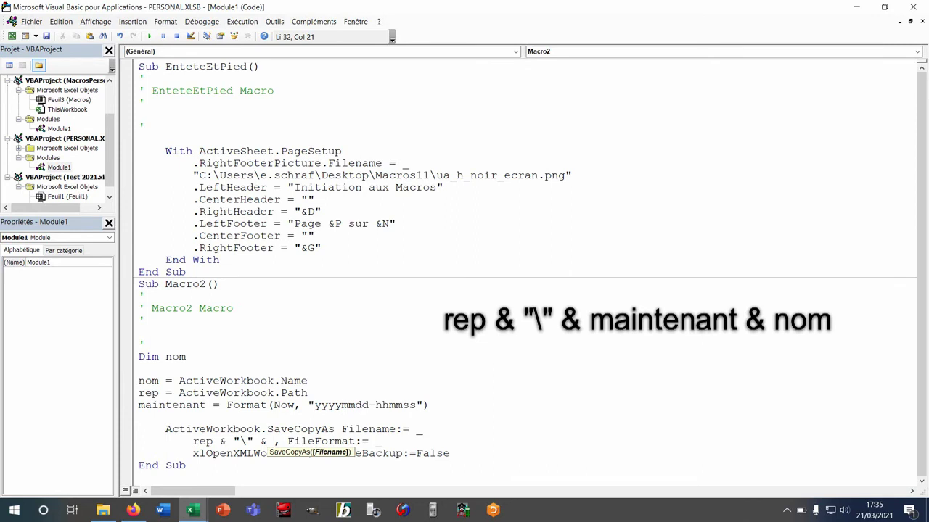
type(" main")
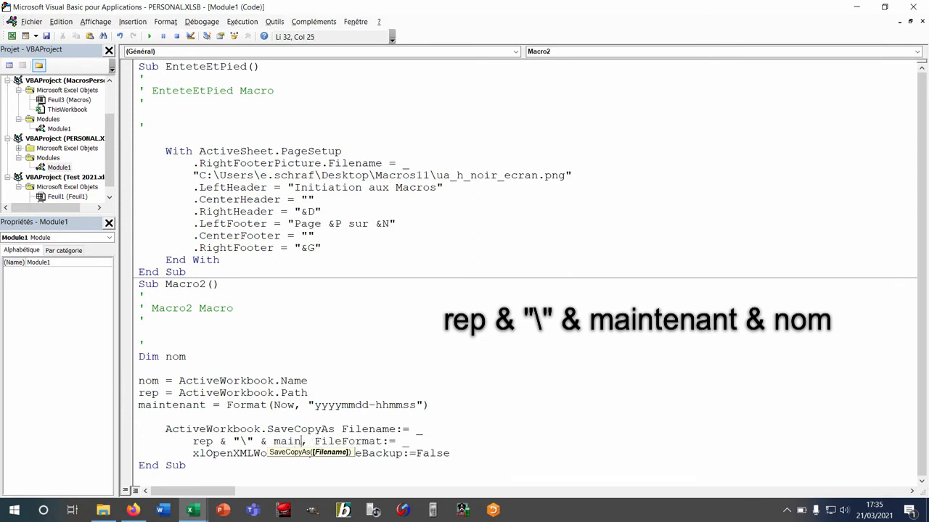
type("tenant & nom")
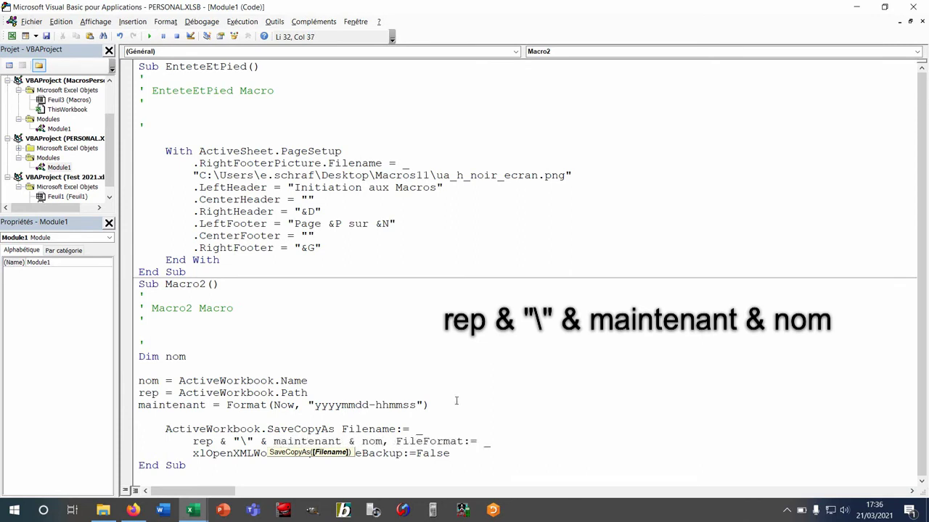
left_click(462, 407)
key("Left")
key("Left")
key("Left")
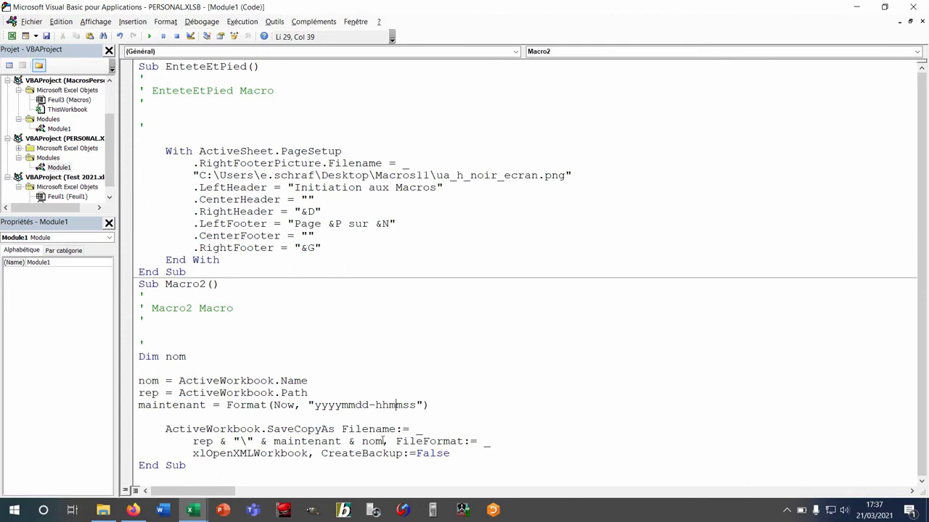
left_click_drag(383, 441, 452, 453)
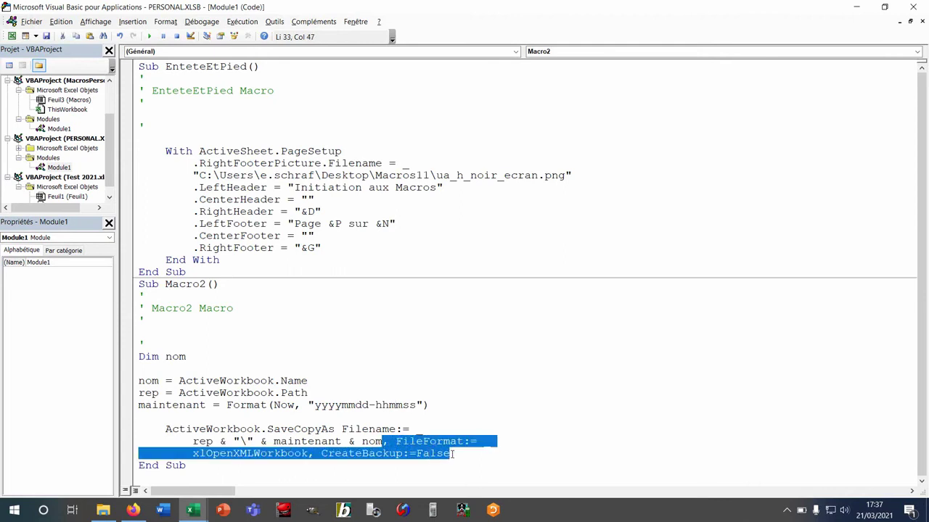
Delete the FileFormat and CreateBackup arguments and join the SaveCopyAs call onto one line
key("Delete")
left_click(453, 434)
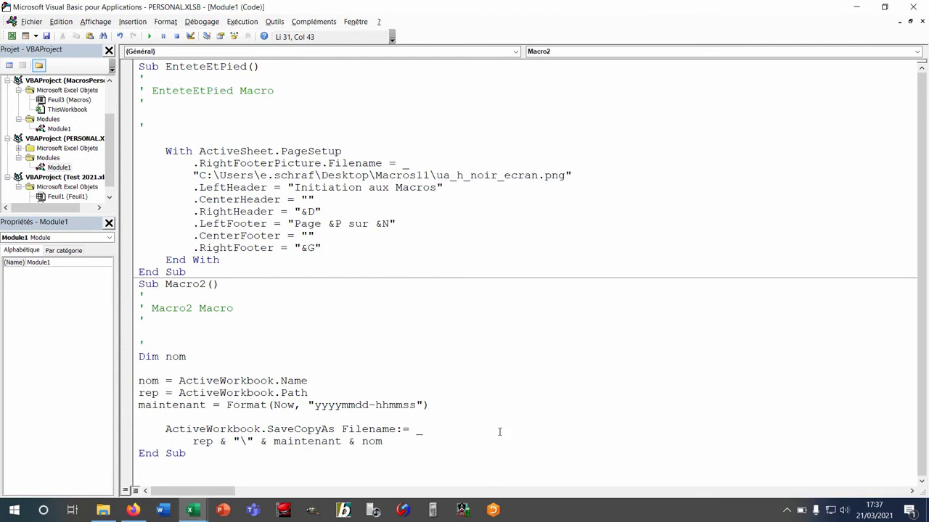
key("Delete")
key("BackSpace")
key("Delete")
key("Delete")
key("Delete")
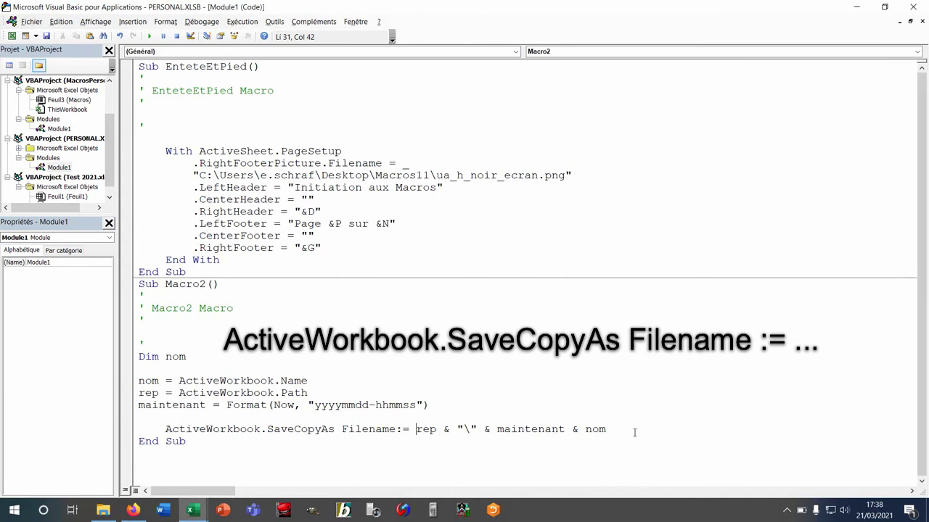
key("BackSpace")
left_click(420, 332)
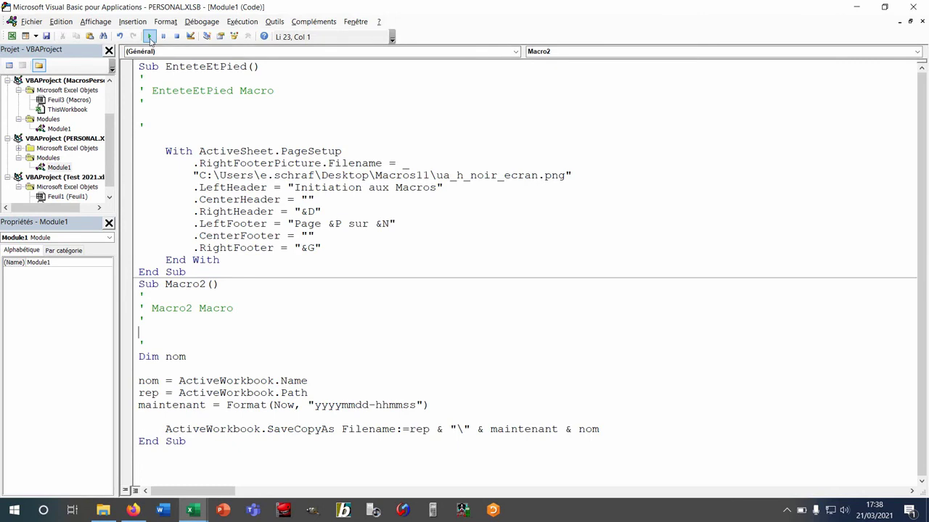
left_click(150, 38)
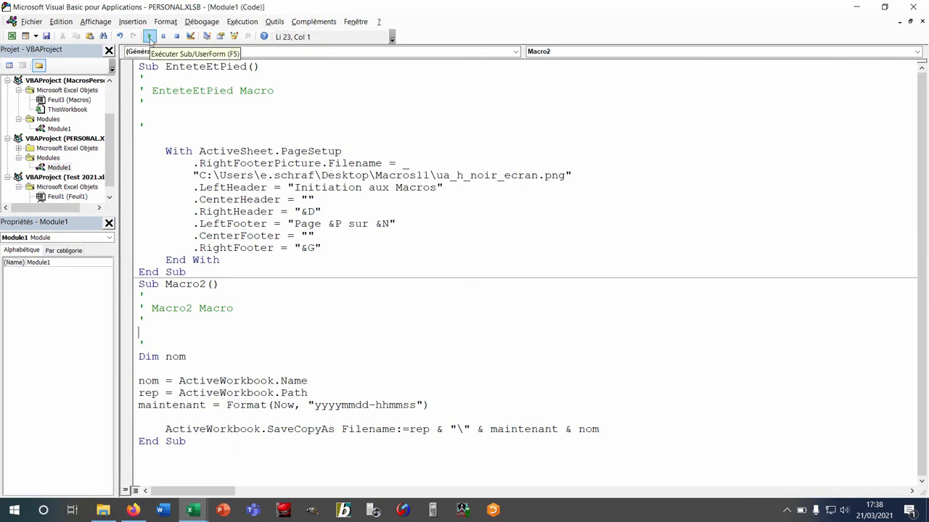
key("alt+Tab")
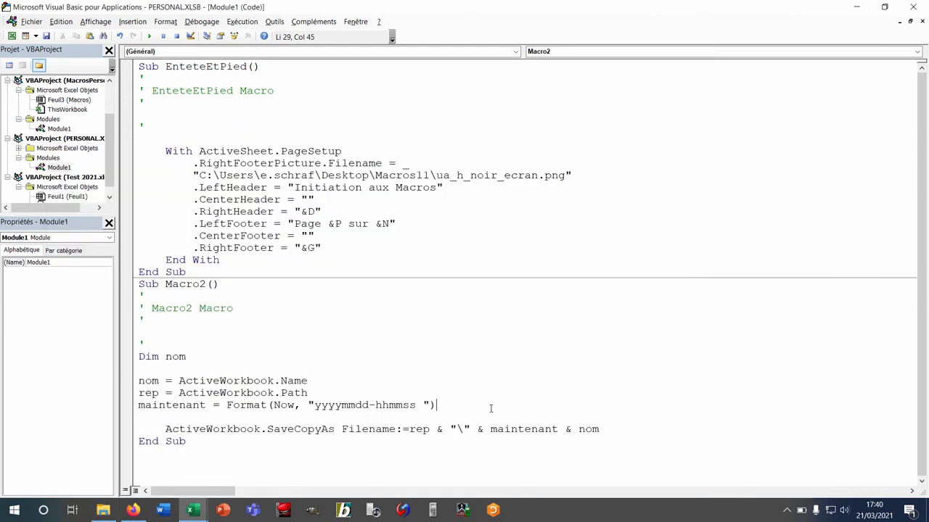
Insert blank lines after the maintenant = Format line
key("Return")
key("Return")
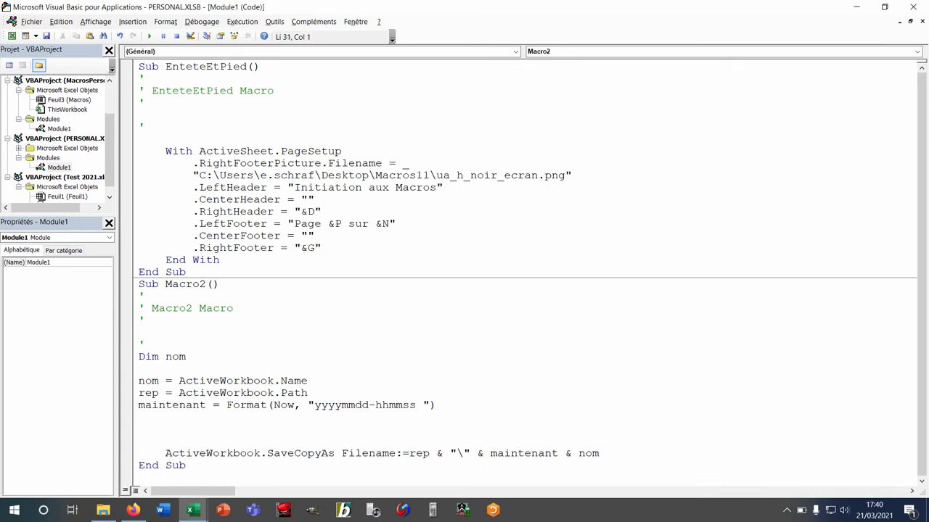
Add machine = Application.OperatingSystem and confirm it returns "Windows (64-bit) NT 10.00"
type("machine ")
type("= A")
type("pplication.")
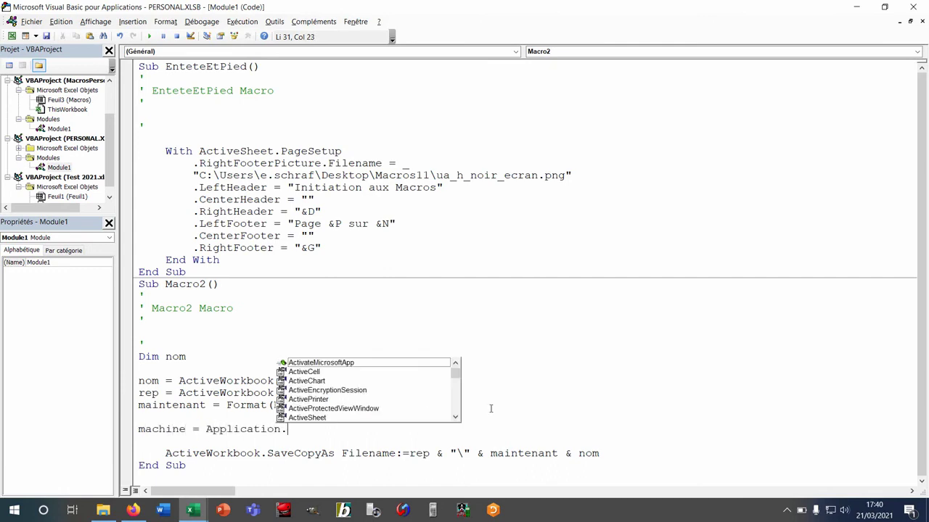
type("op")
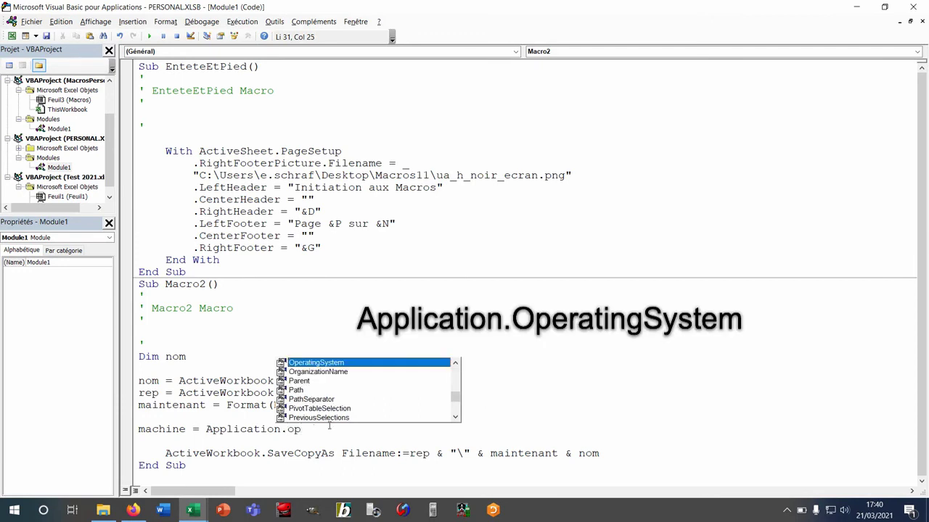
key("Tab")
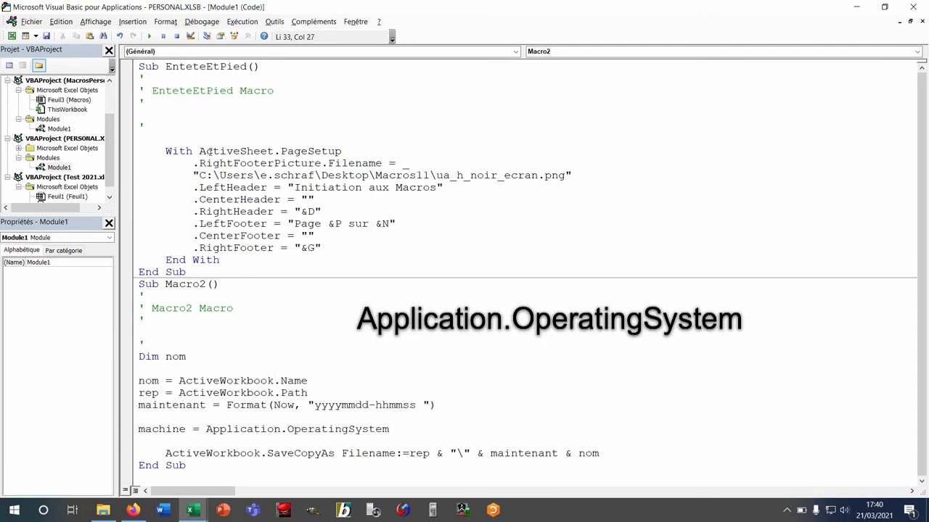
key("F8")
key("F8")
key("F8")
key("F8")
mouse_move(165, 434)
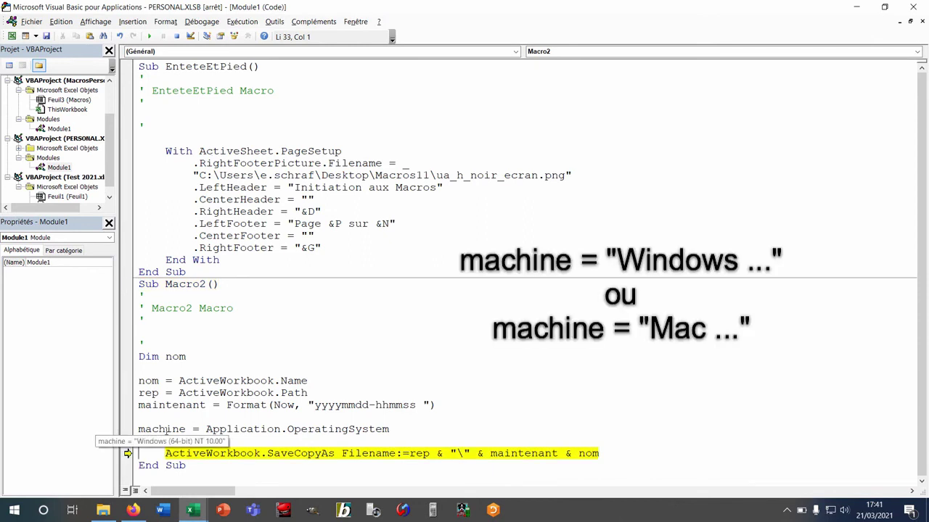
left_click(177, 37)
Add car = "\" plus an If machine Like "*mac*" Then car = "/" End If block above SaveCopyAs
key("Return")
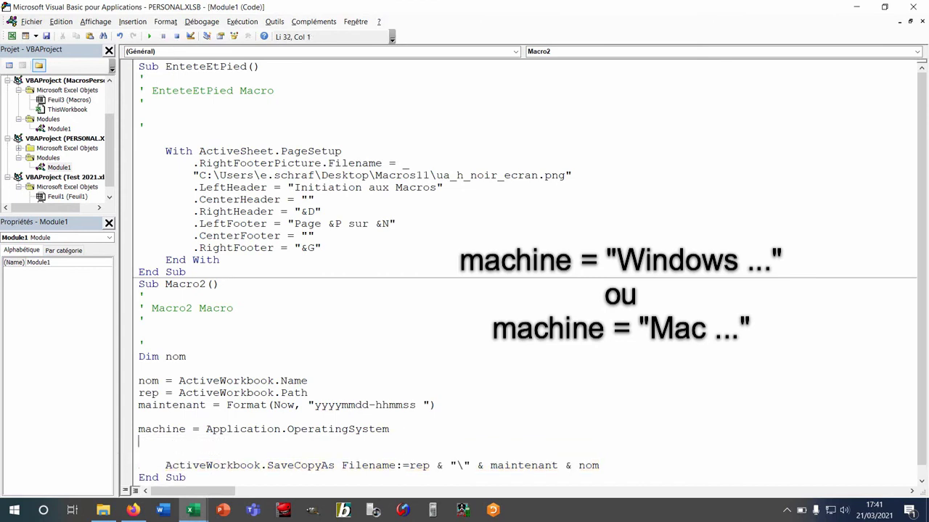
type("car")
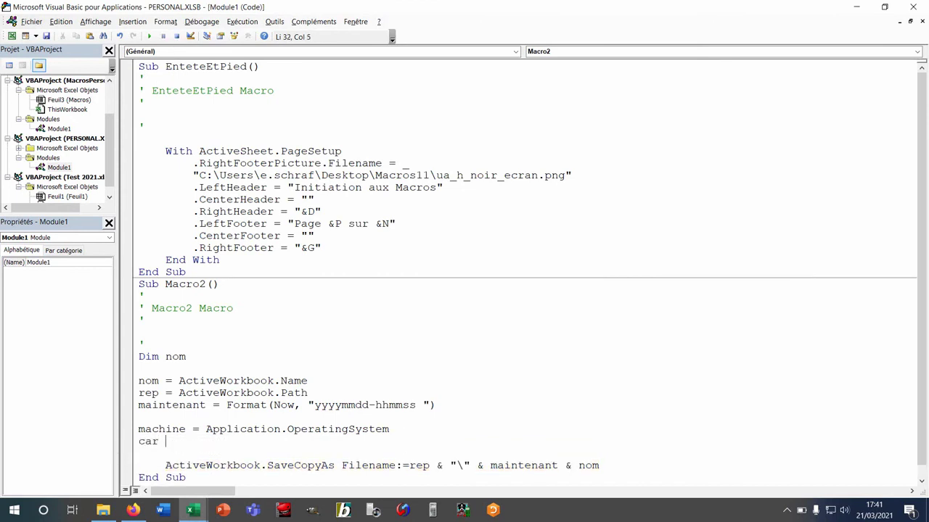
type("= \"")
type("\\\"")
key("Return")
type("i")
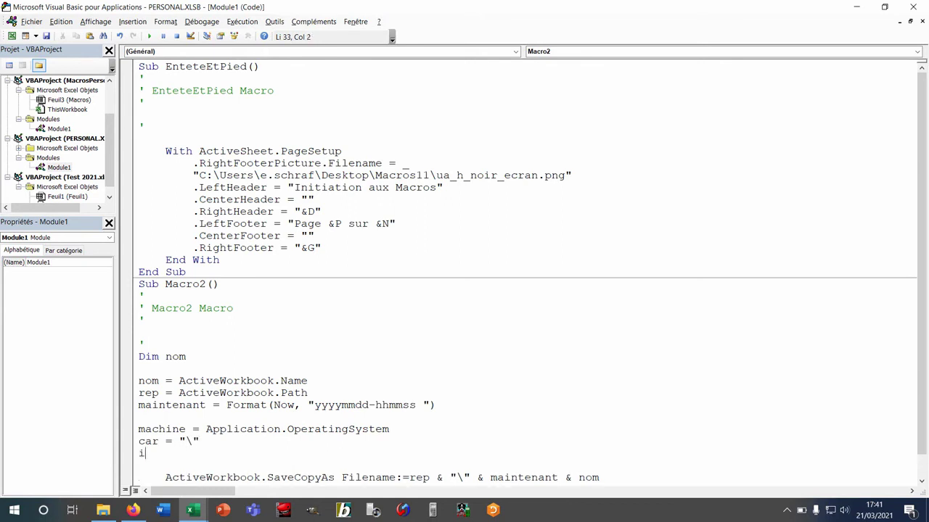
type("f machi")
type("ne like")
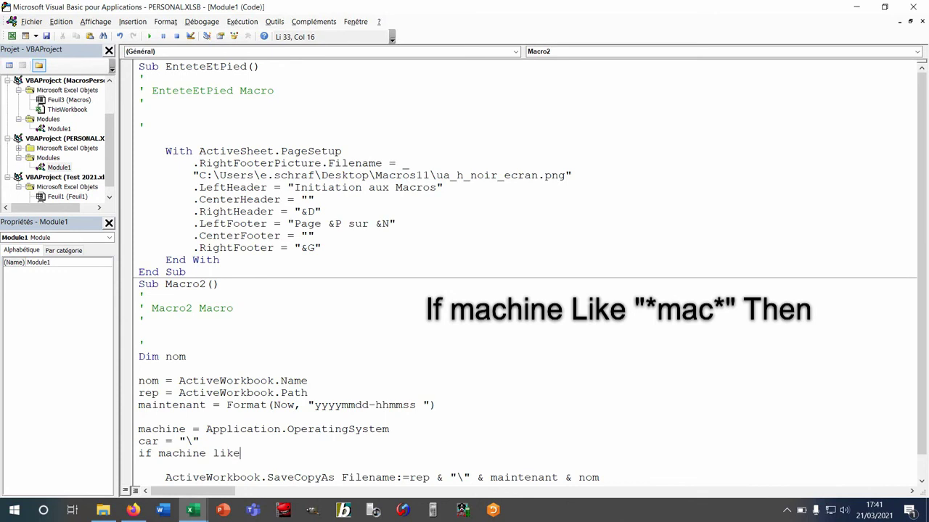
type(" \"")
type("*mac")
type("*\" then")
key("Return")
type("car ")
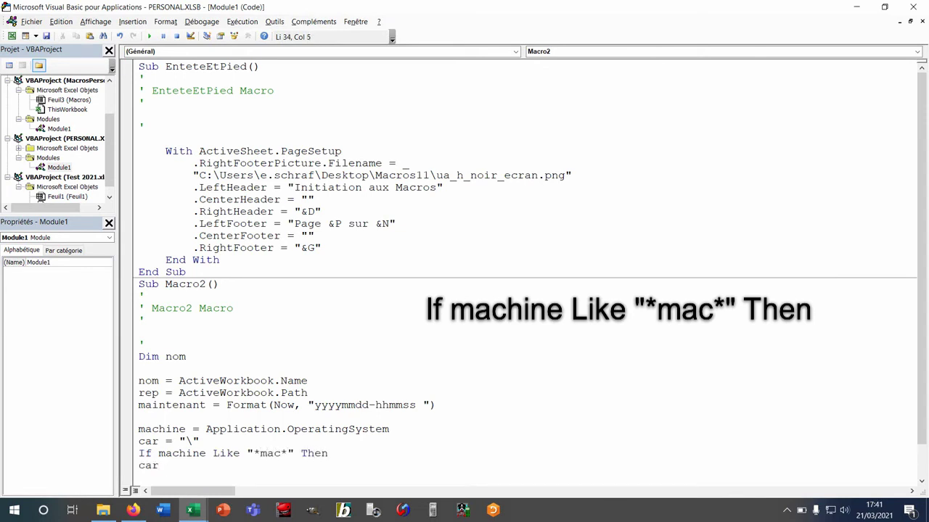
type("= \"")
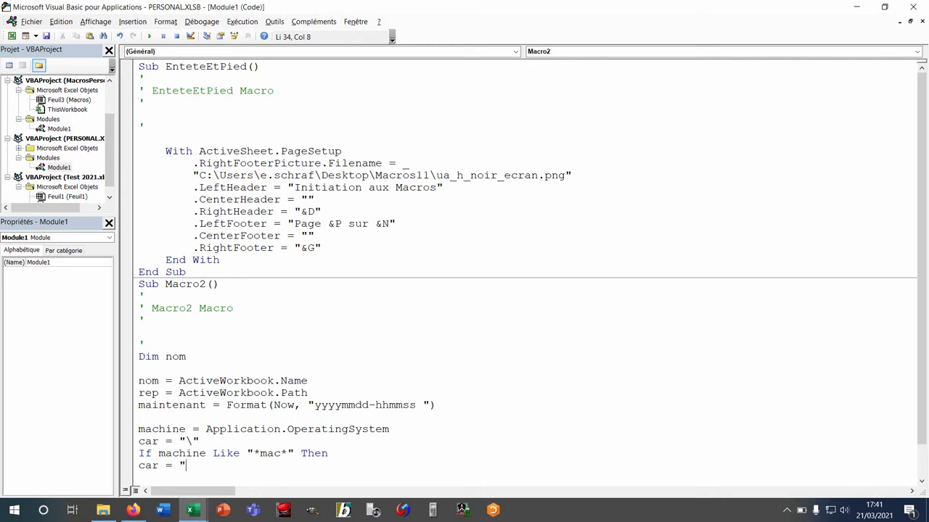
type("/\"")
key("Return")
type("end if")
Use car as the separator in SaveCopyAs and extend the Dim line with rep, maintenant, car
scroll(519, 363, "down", 2)
left_click_drag(470, 454, 450, 454)
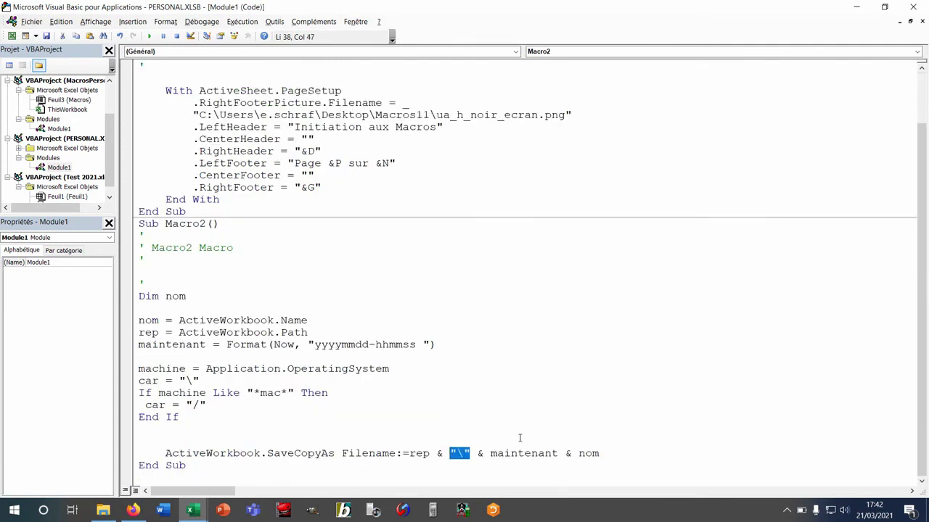
type("car")
left_click(190, 296)
type(", ")
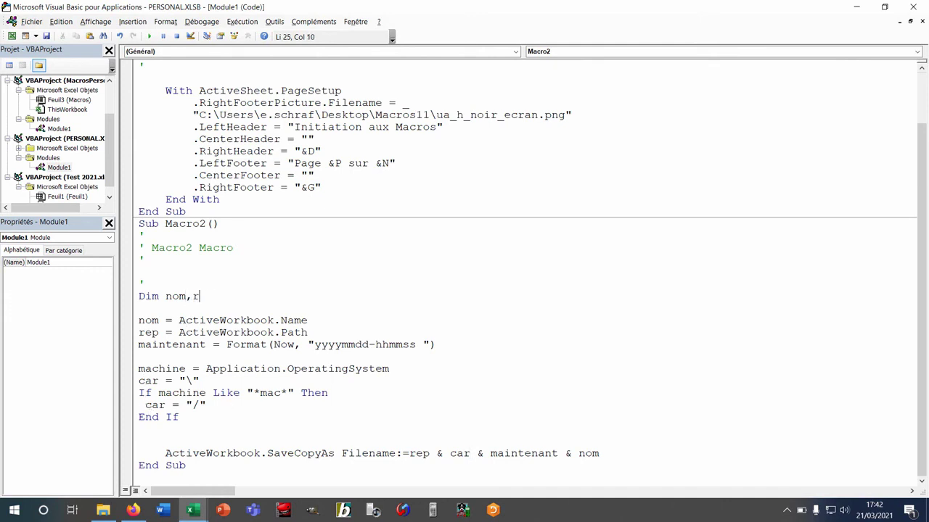
type("rep, ")
type("maintenant, ")
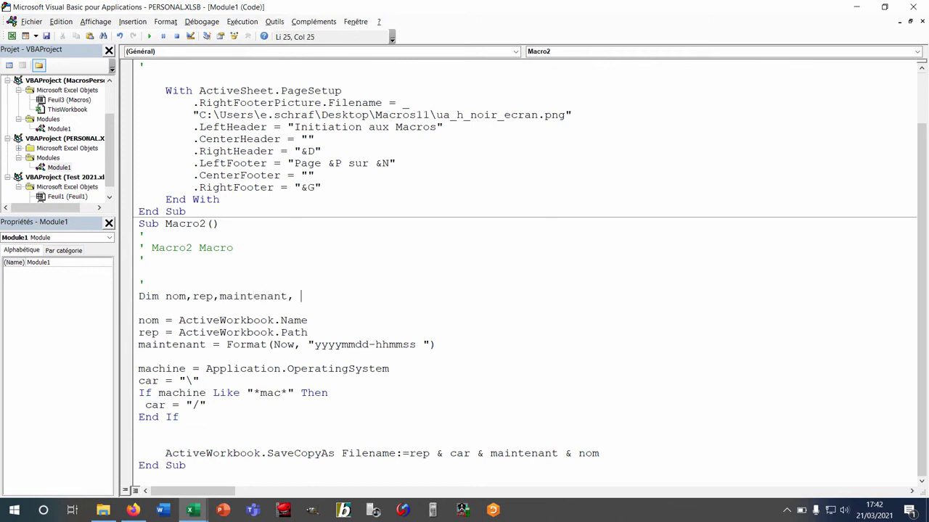
type("car")
left_click(245, 393)
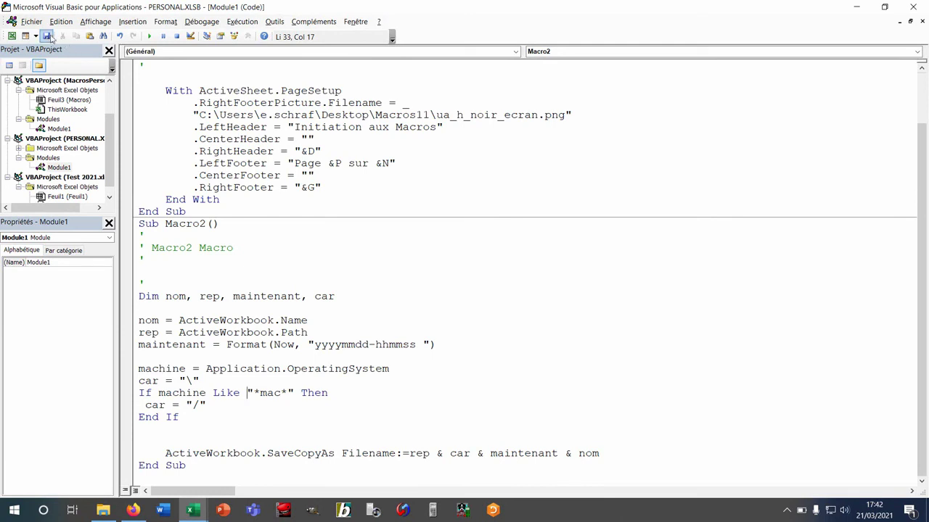
left_click(47, 36)
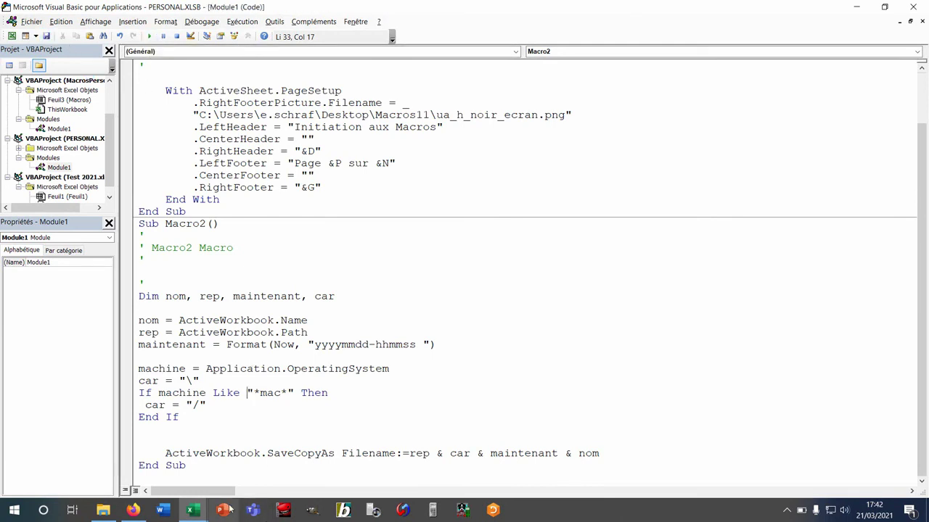
left_click(103, 510)
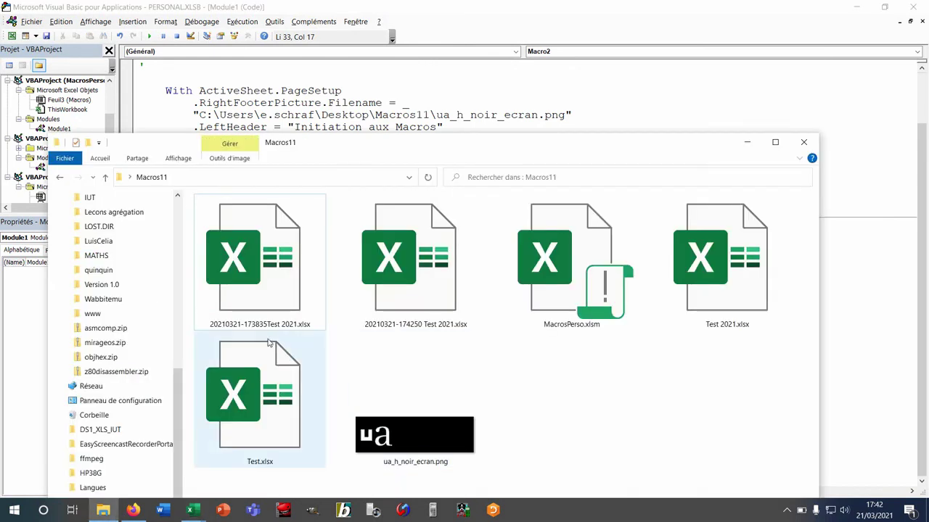
mouse_move(249, 328)
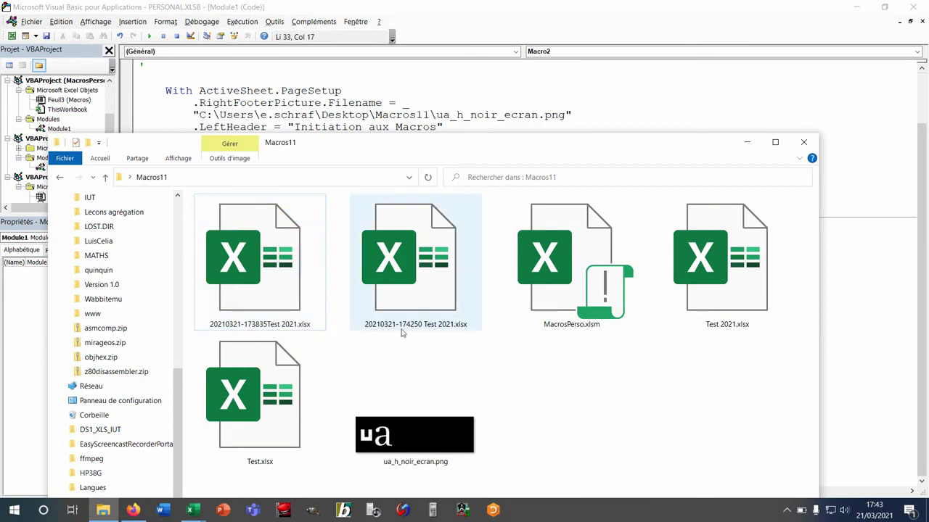
left_click(426, 115)
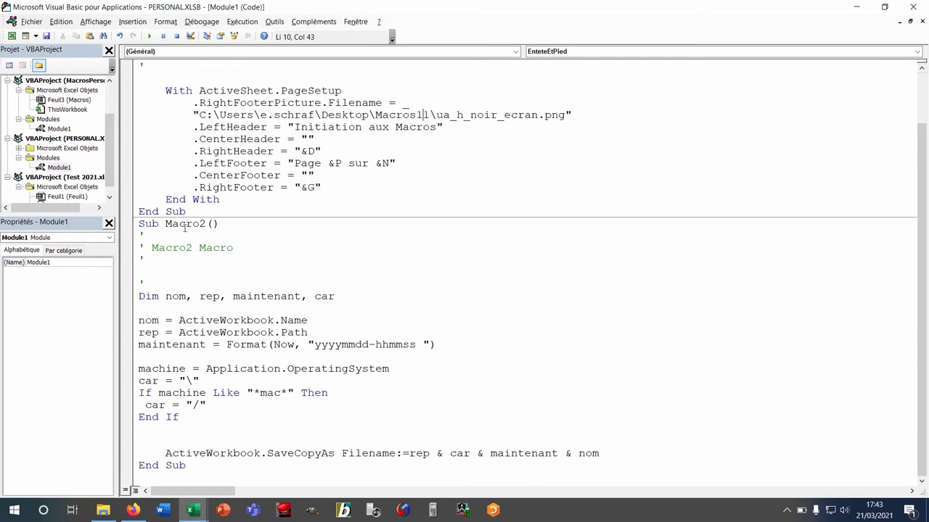
Rename Macro2 to CreerUneCopie, comment it as a dated workbook copy, and return to Test 2021.xlsx
double_click(185, 226)
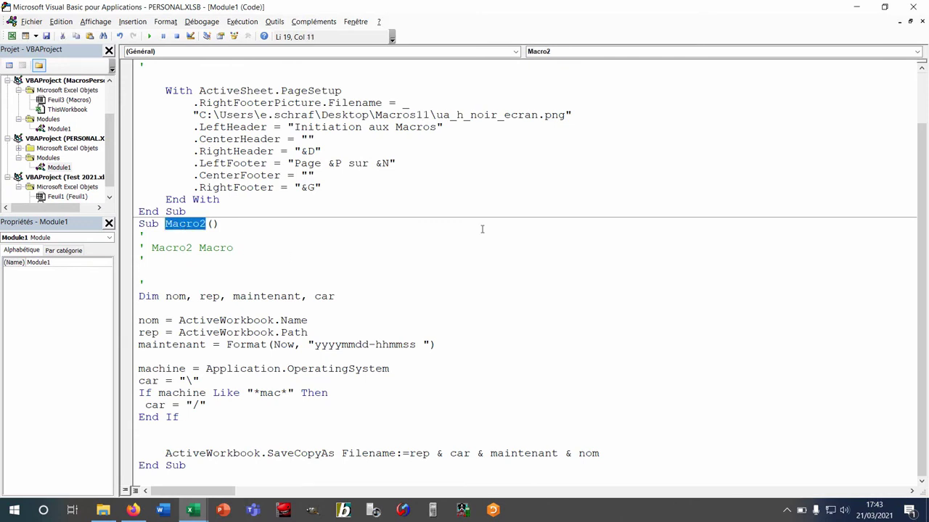
type("CreerUn")
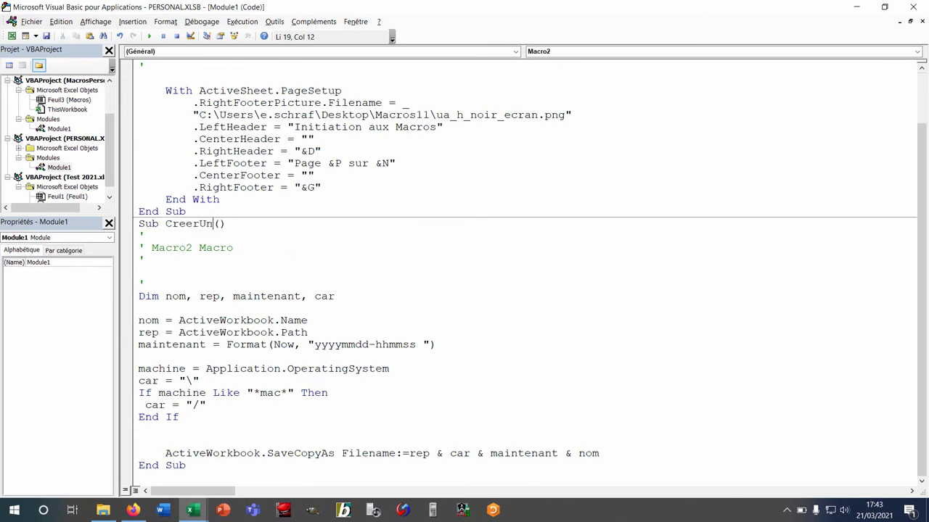
type("eCopie")
left_click_drag(233, 247, 150, 247)
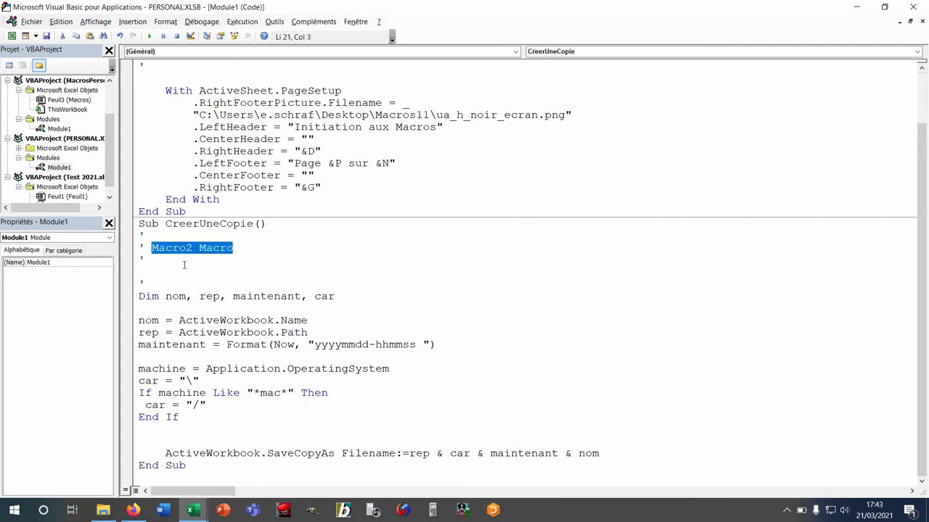
type("Permet ")
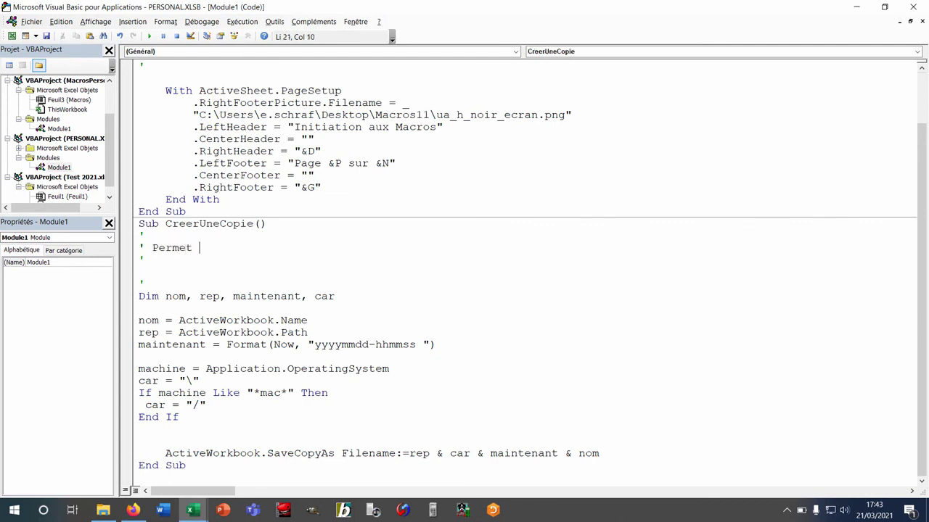
type("de créer une copie du classeur avec la date ")
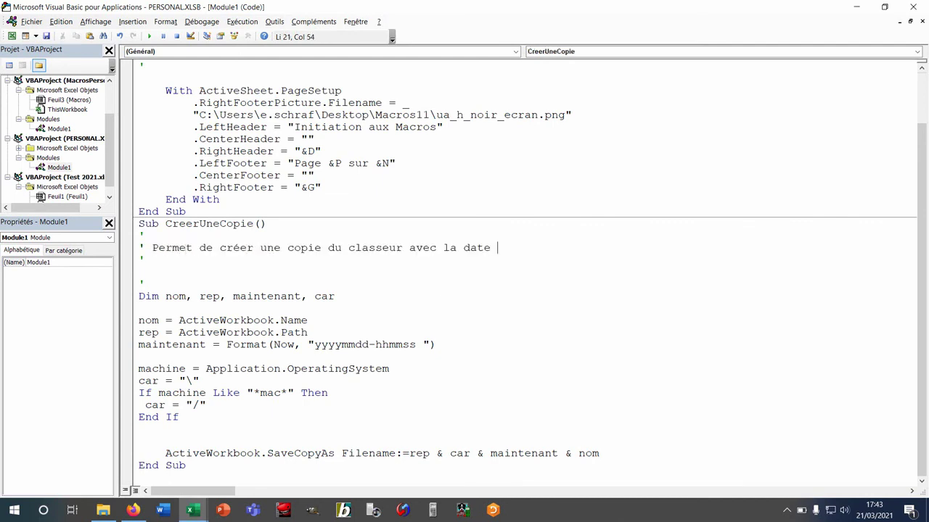
type("et l'heure")
left_click(191, 296)
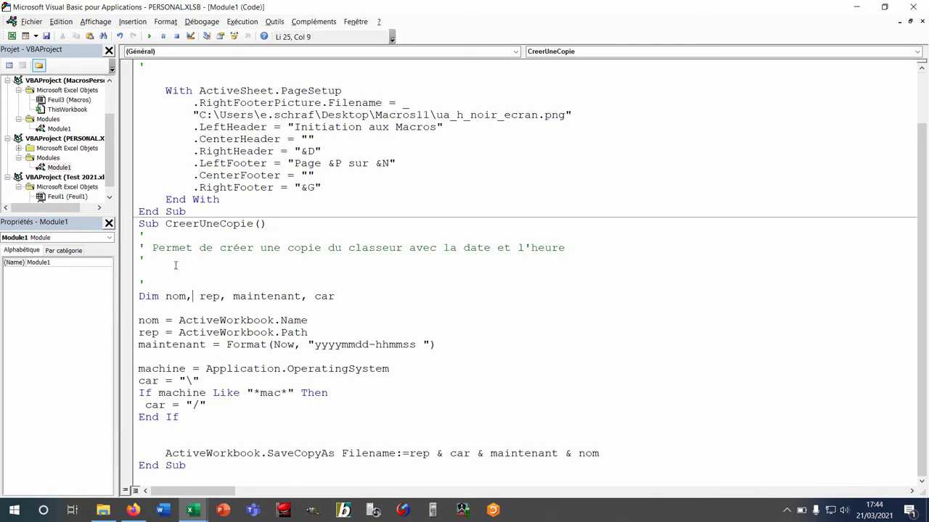
left_click(191, 510)
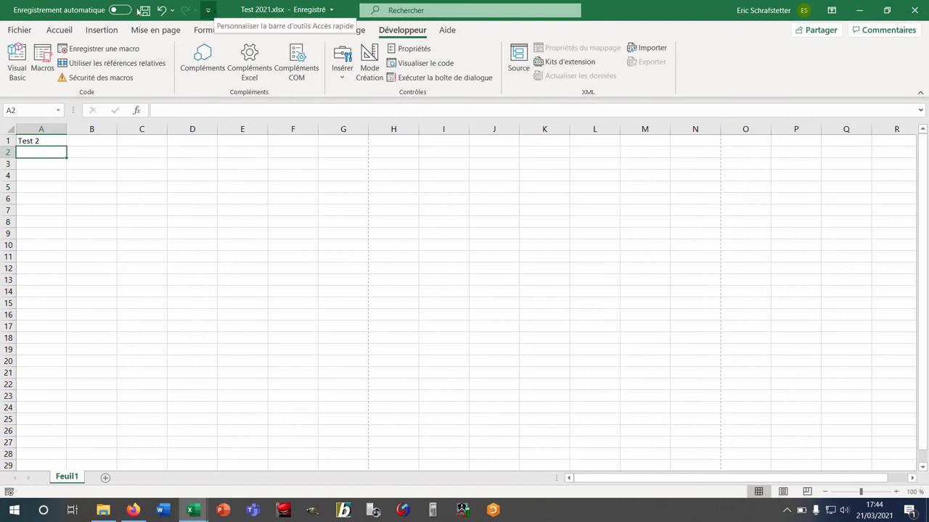
Add the PERSONAL.XLSB!CreerUneCopie macro to the Quick Access Toolbar from the Macros command list
left_click(208, 13)
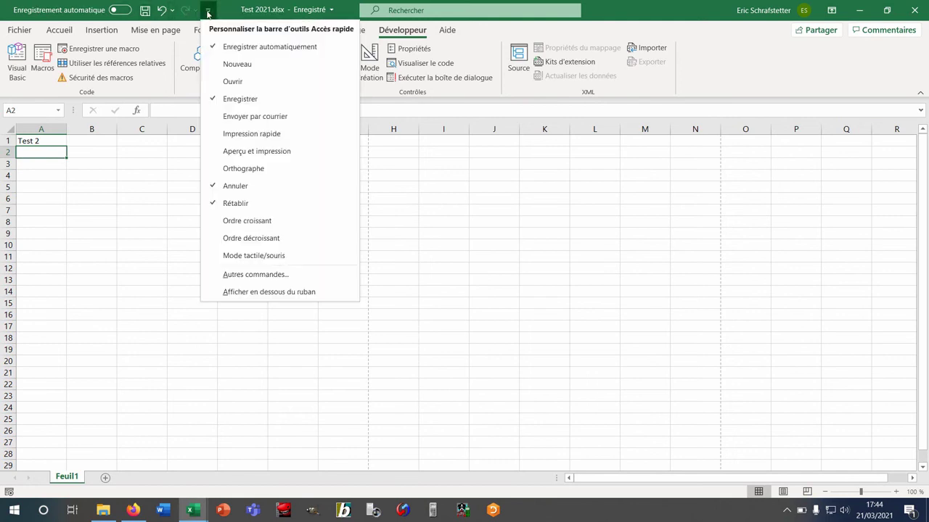
left_click(247, 275)
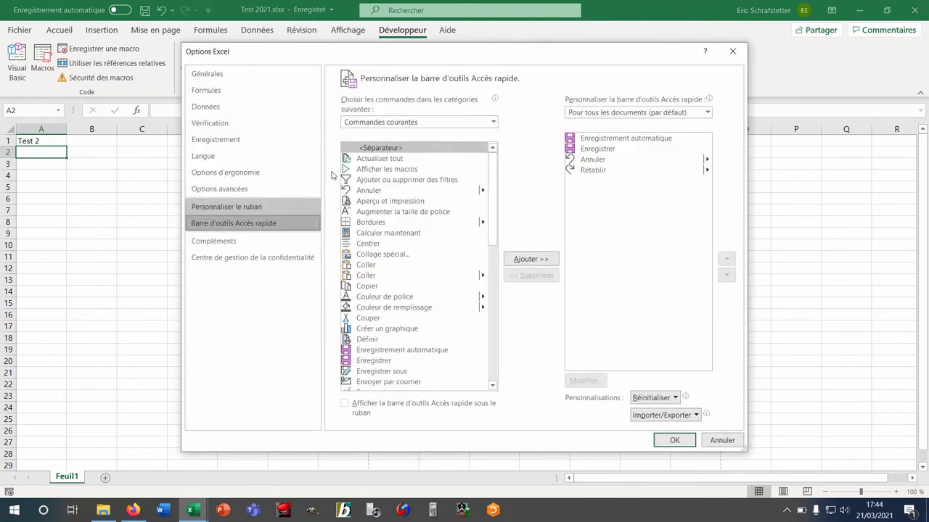
left_click(400, 122)
left_click(363, 174)
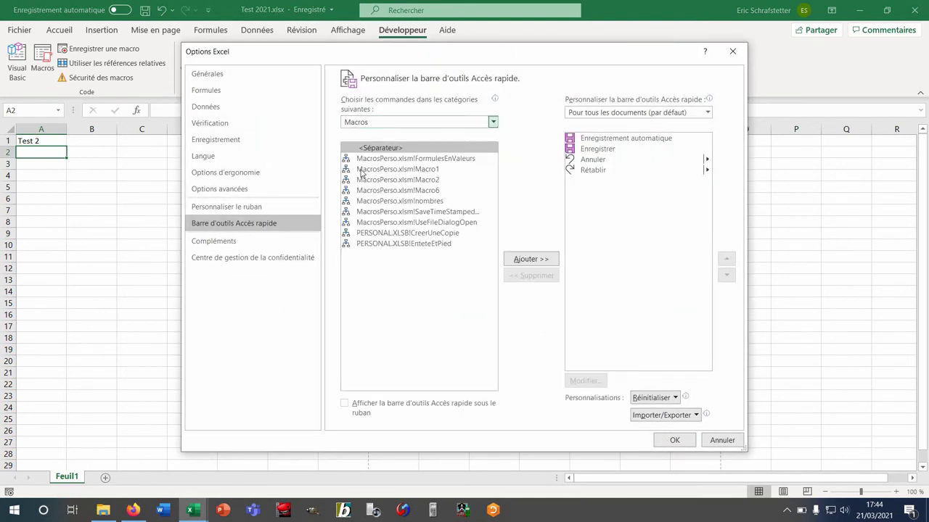
left_click(382, 234)
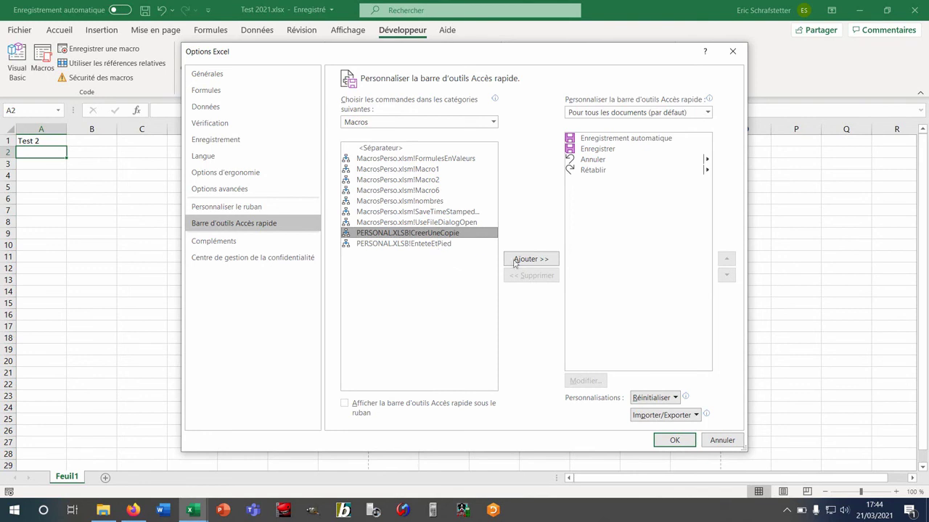
left_click(525, 260)
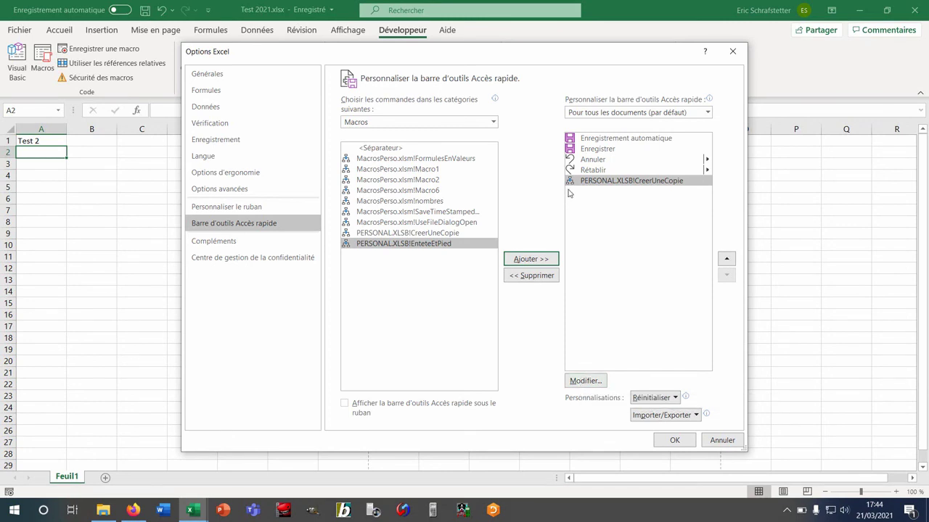
Give the new CreerUneCopie button a document symbol and apply the toolbar changes
left_click(585, 381)
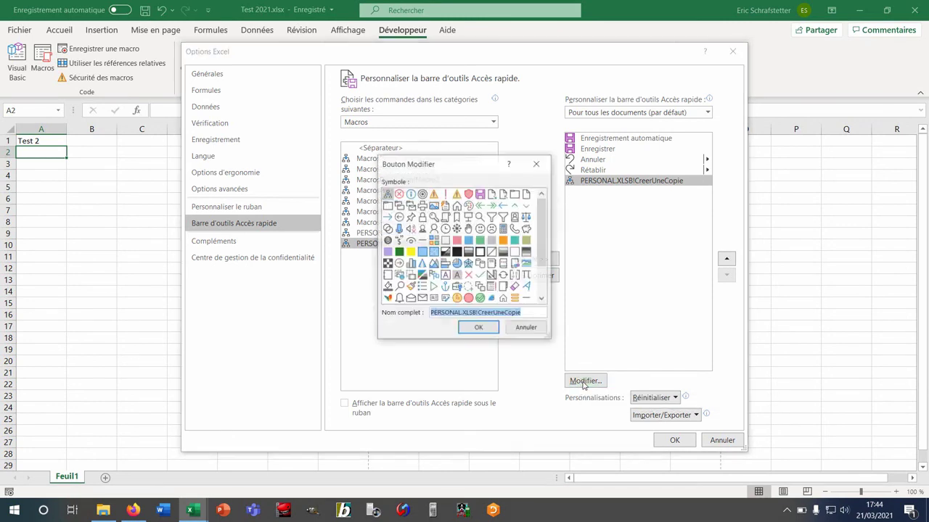
left_click(492, 194)
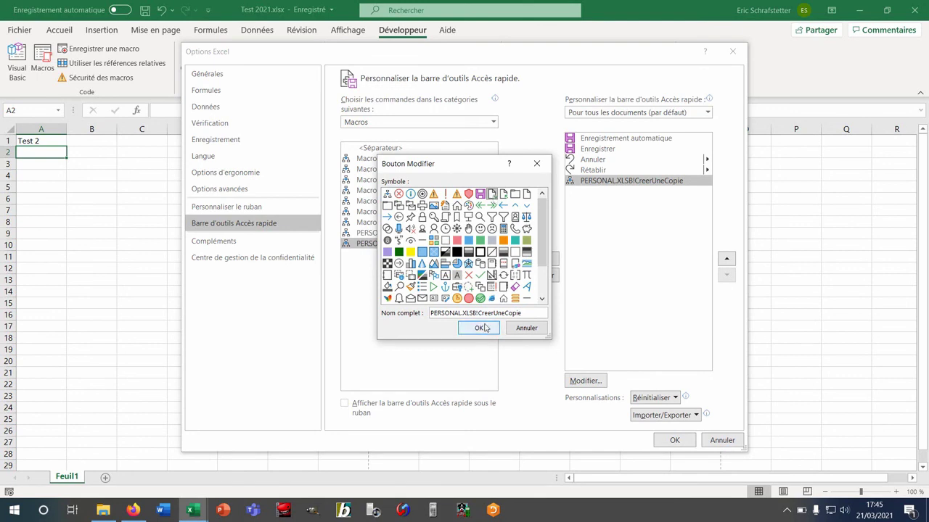
left_click(485, 331)
left_click(675, 441)
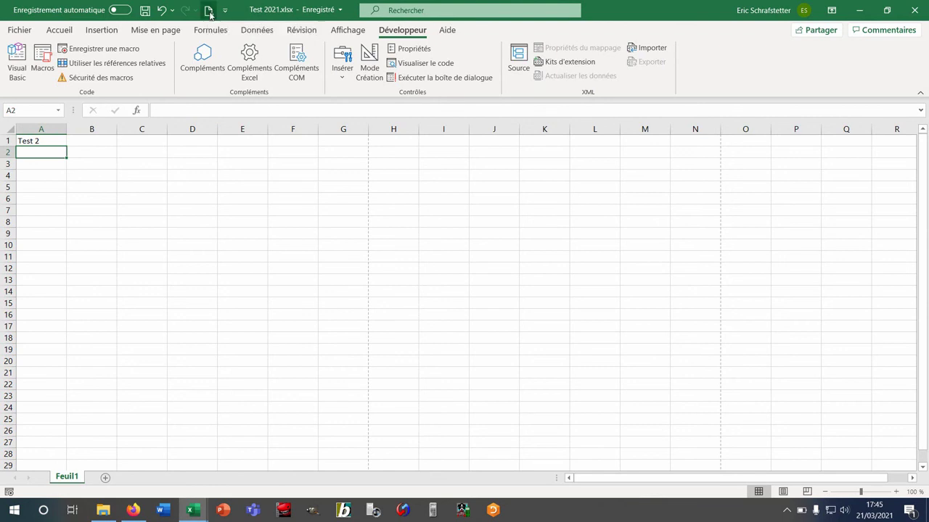
left_click(208, 13)
left_click(103, 510)
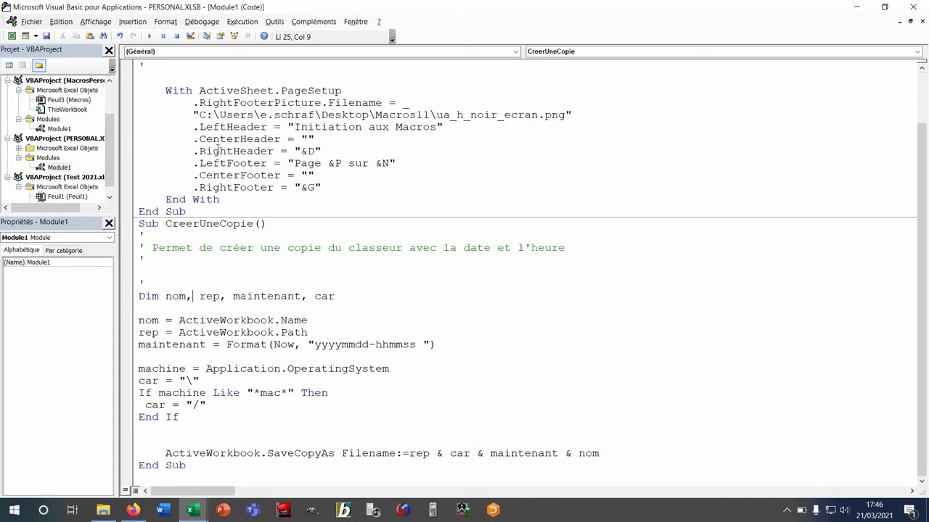
scroll(217, 149, "up", 2)
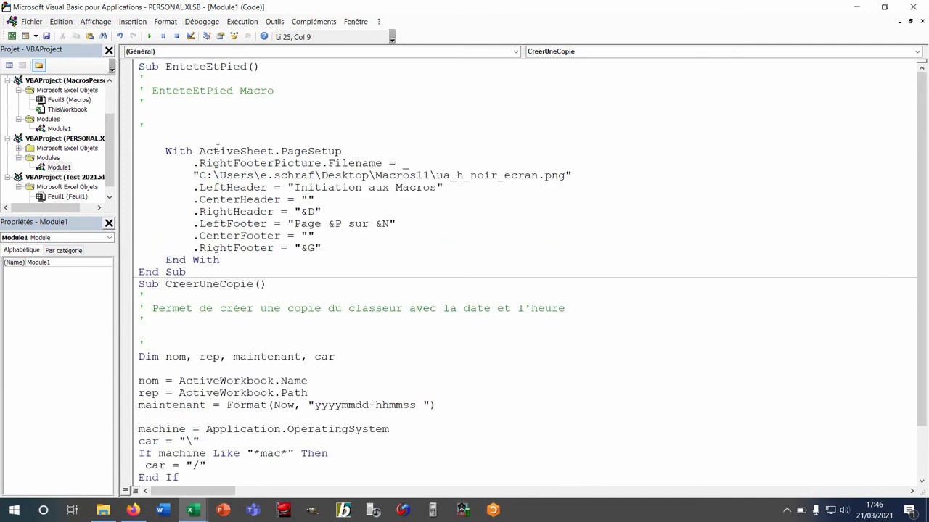